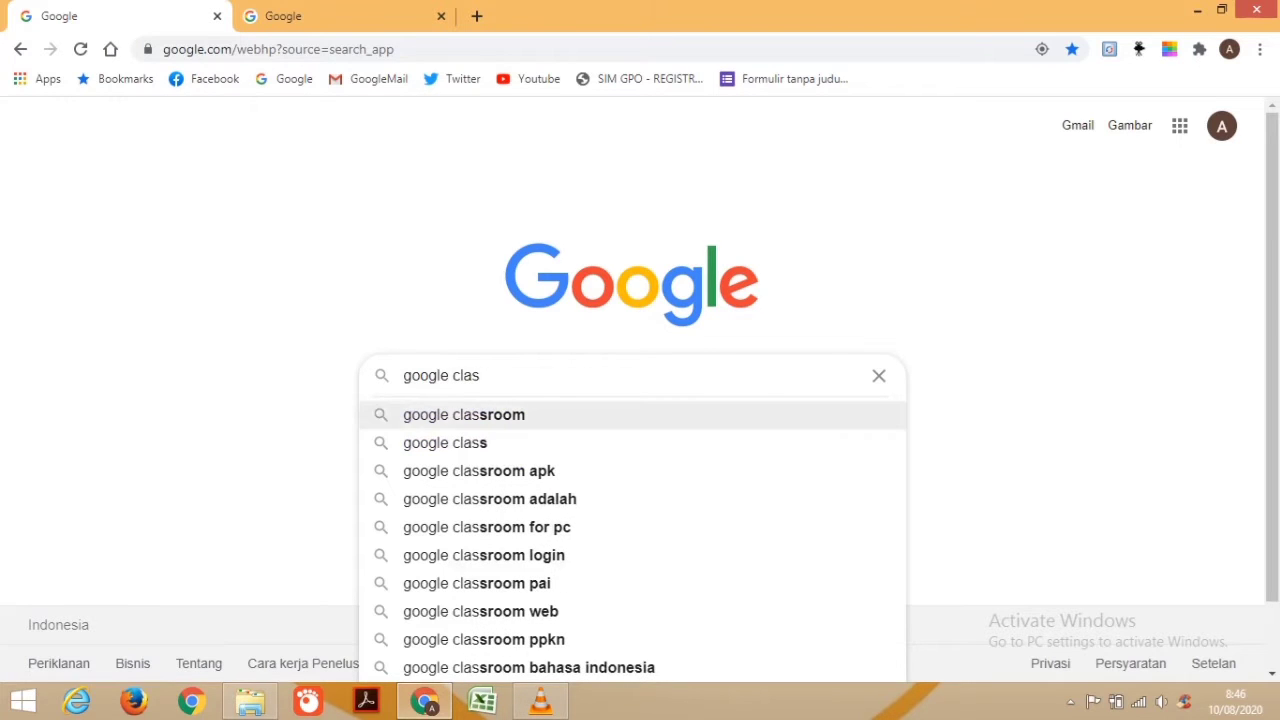
# - Search the web for google classroom and continue into Classroom with the account already offered
pyautogui.click(463, 414)
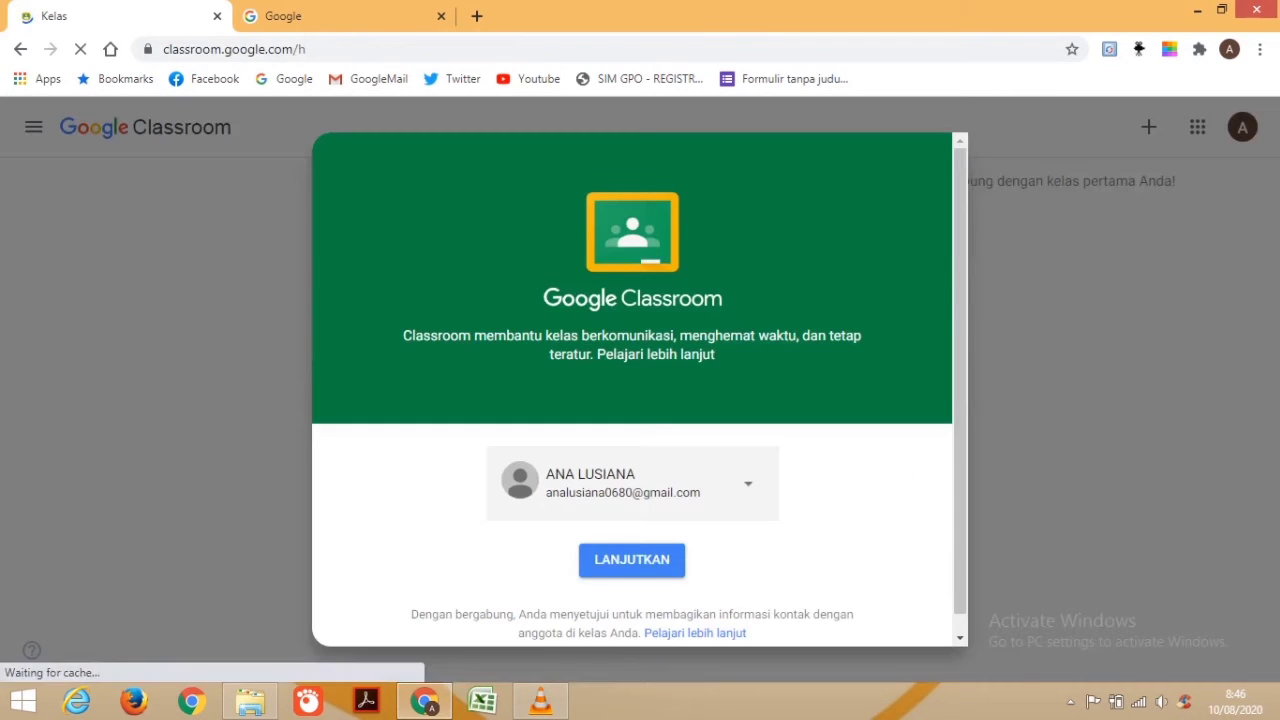
pyautogui.click(632, 560)
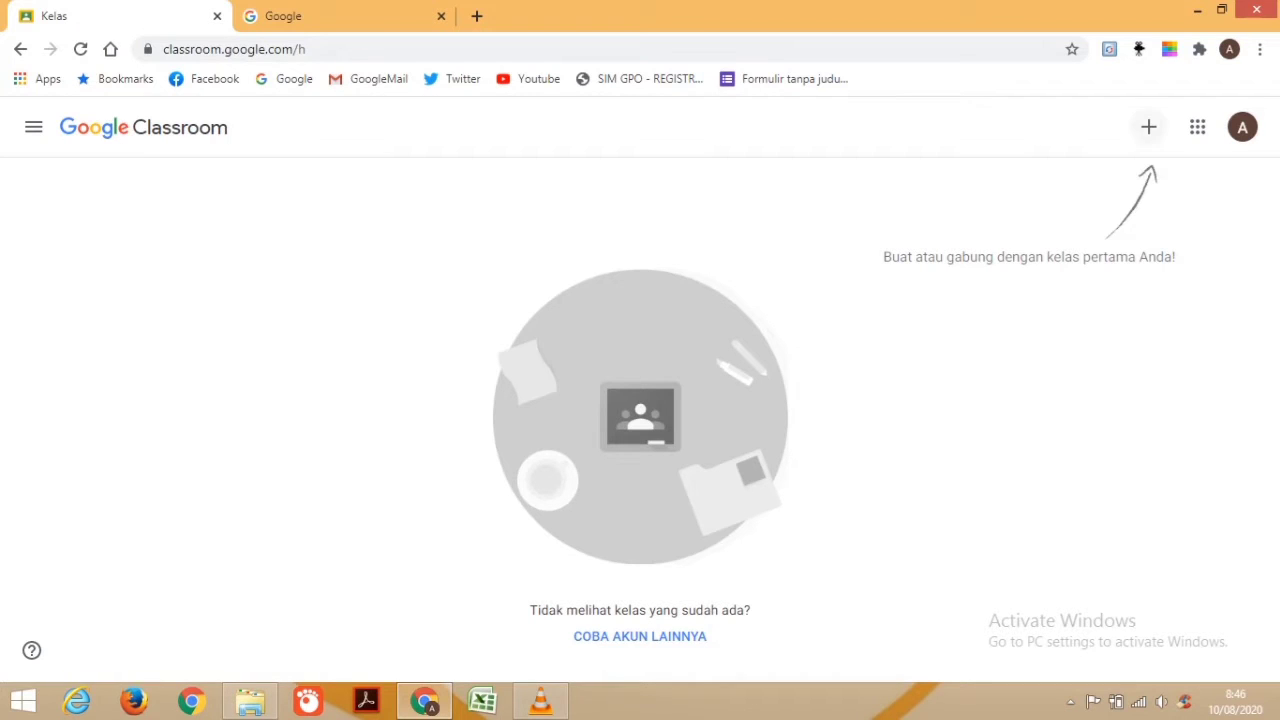
# - Start creating a new class and accept the notice about not using Classroom at a school with students
pyautogui.click(1148, 127)
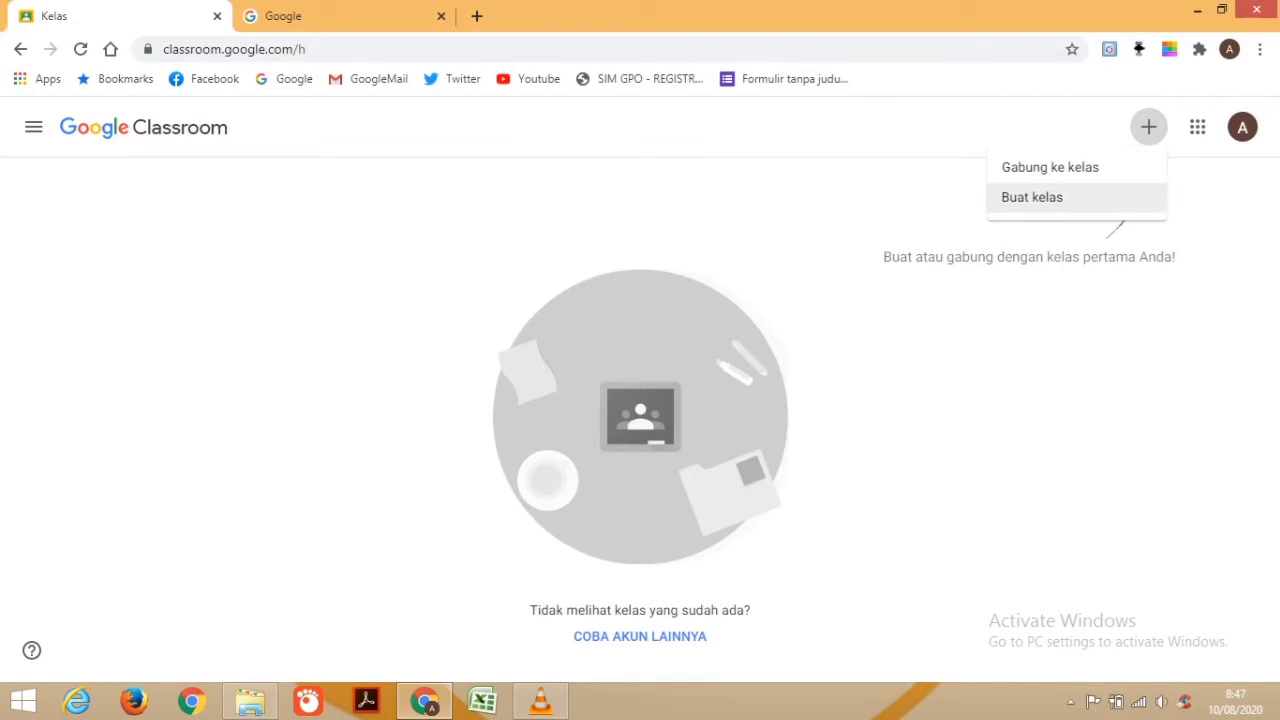
pyautogui.click(1033, 197)
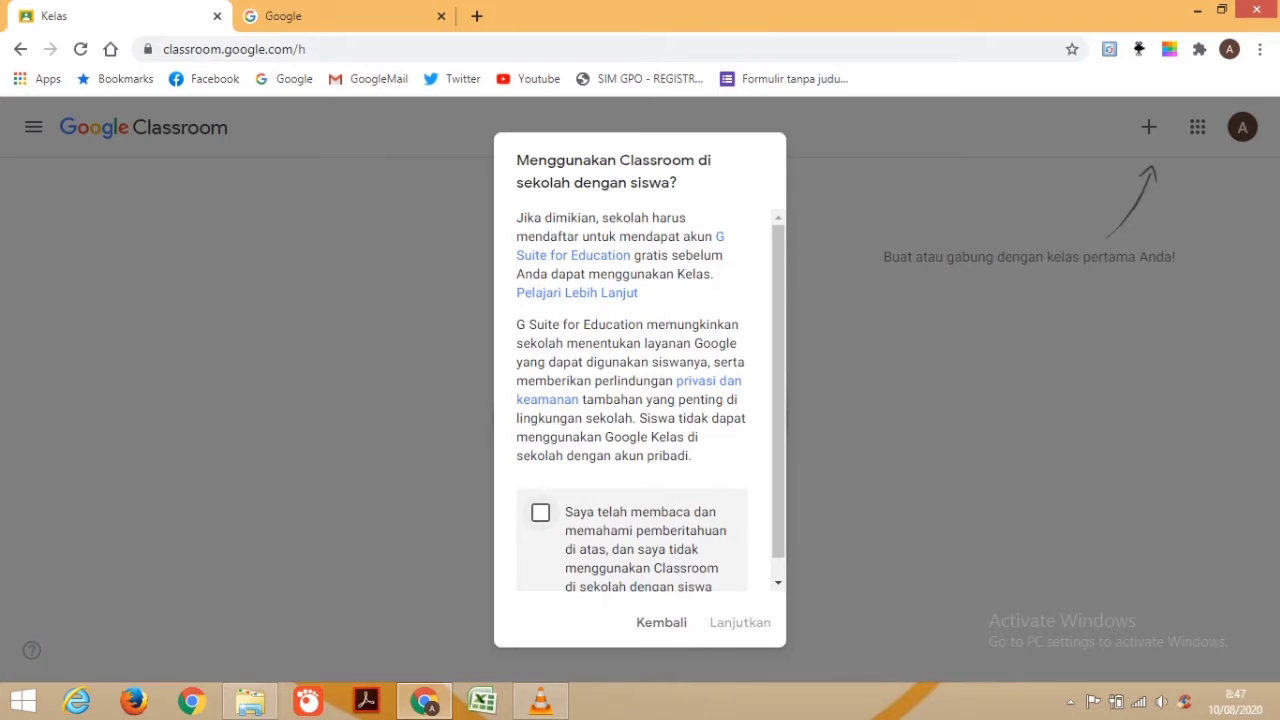
pyautogui.click(540, 512)
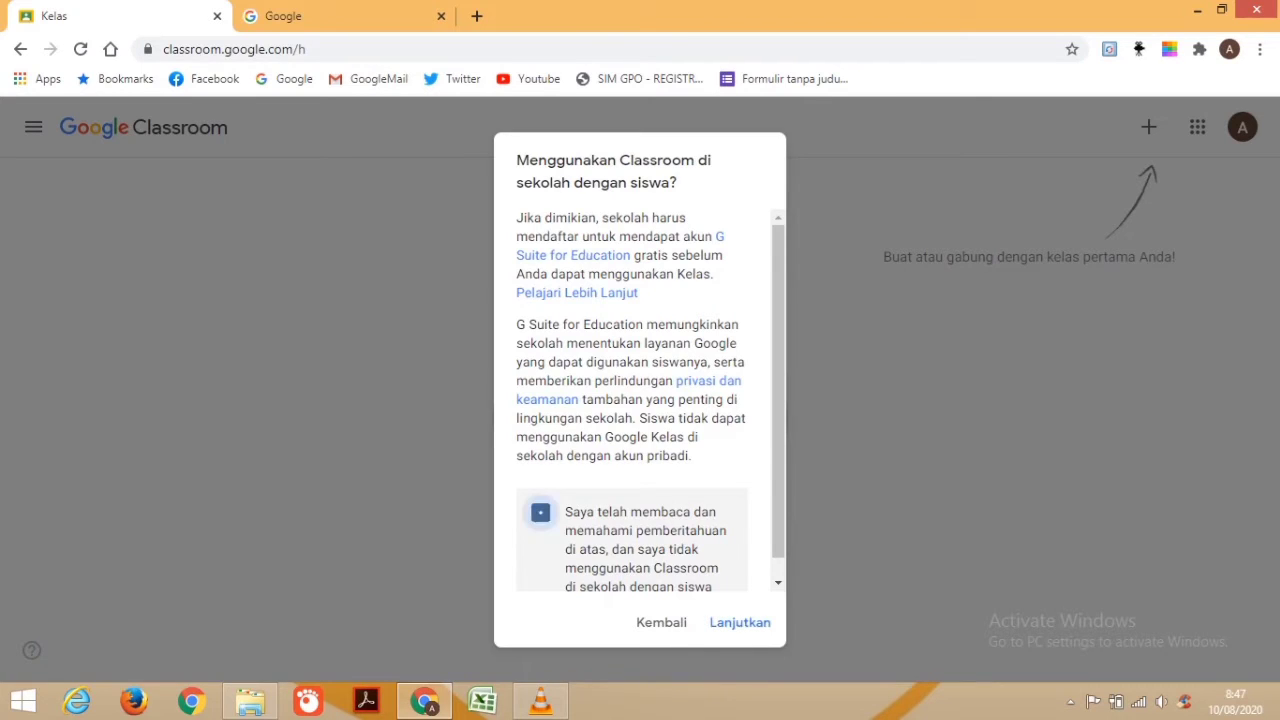
pyautogui.click(740, 622)
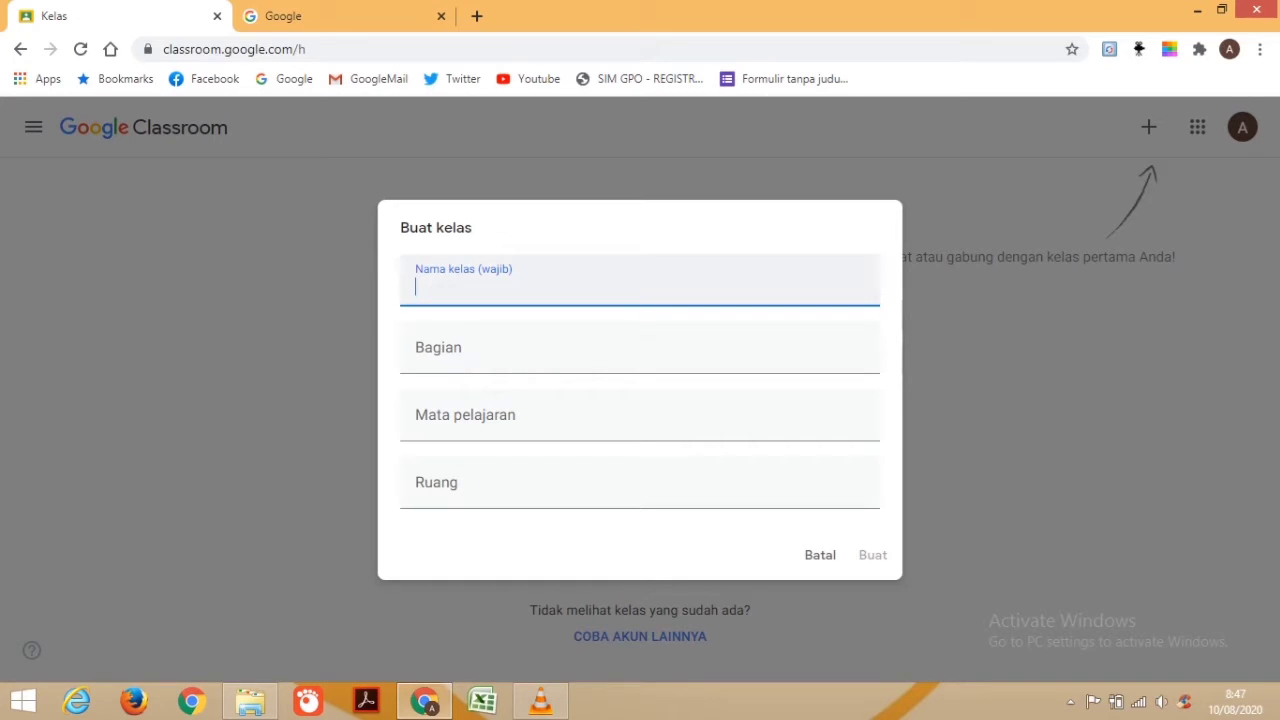
# - Create the class with the name KELAS 8A, subject MATEMATIKA and room 8A
pyautogui.write('KELAS 8A')
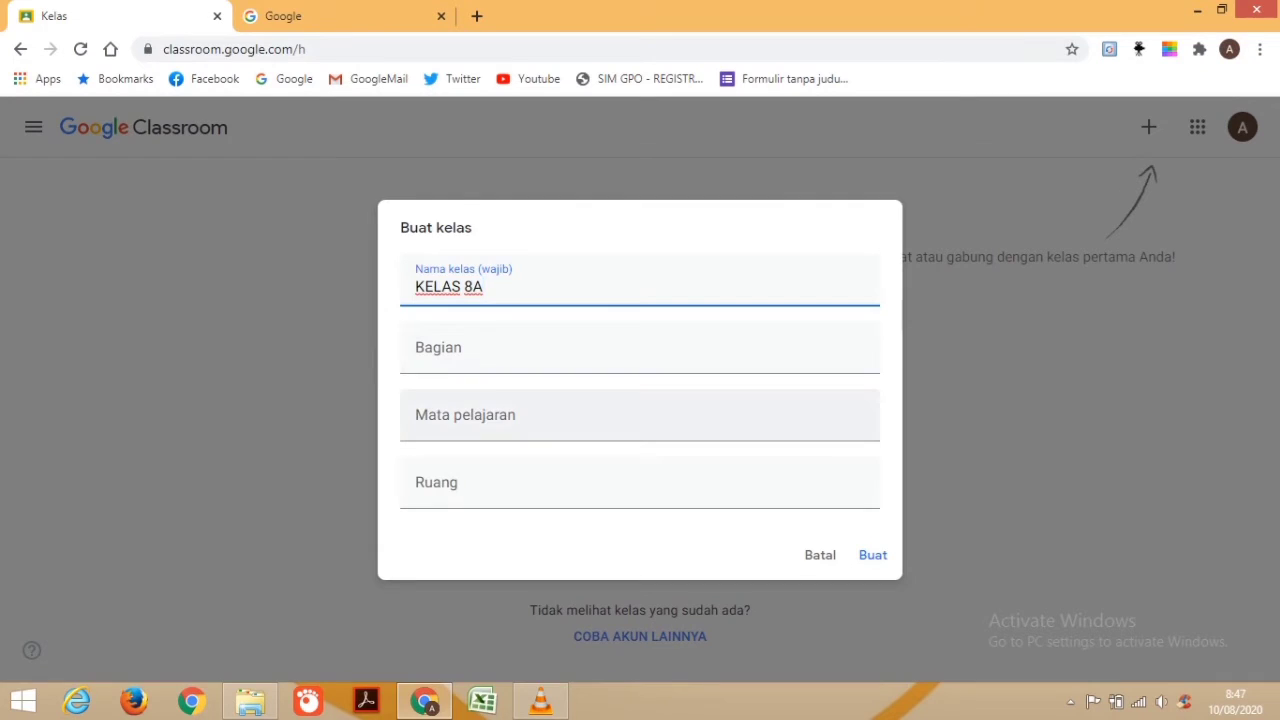
pyautogui.click(632, 416)
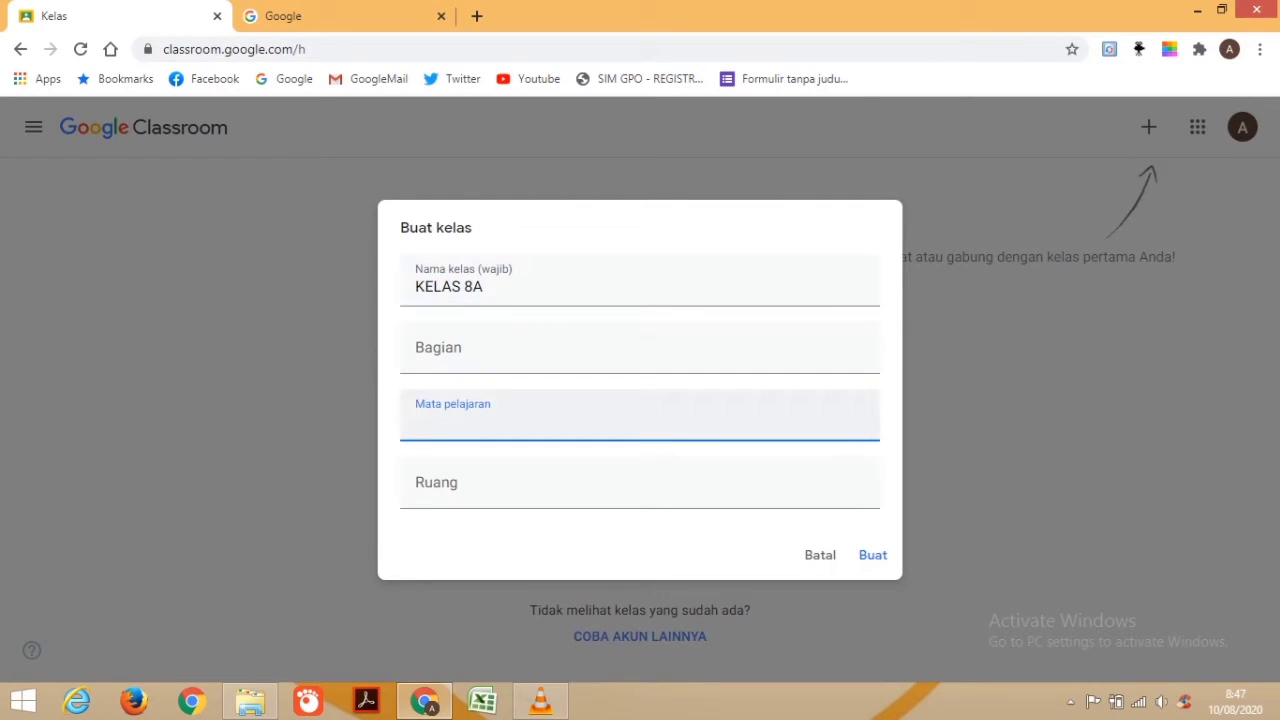
pyautogui.write('MATEMATIKA')
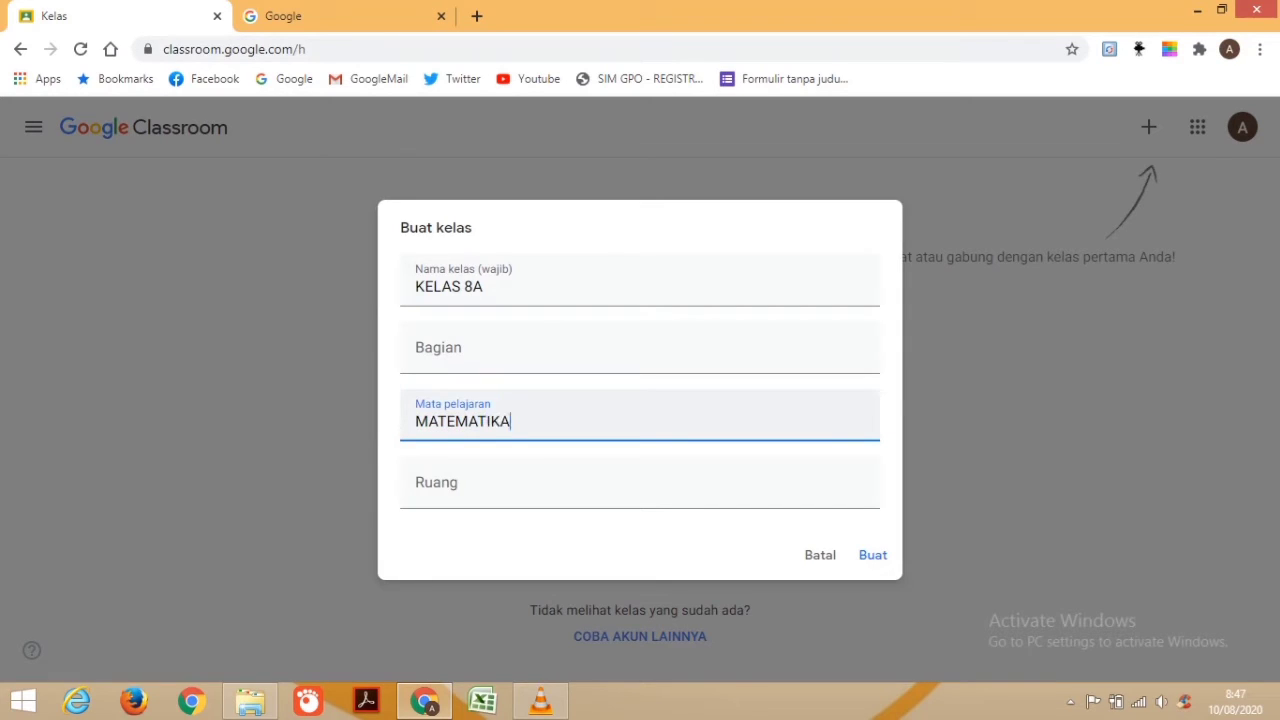
pyautogui.click(640, 485)
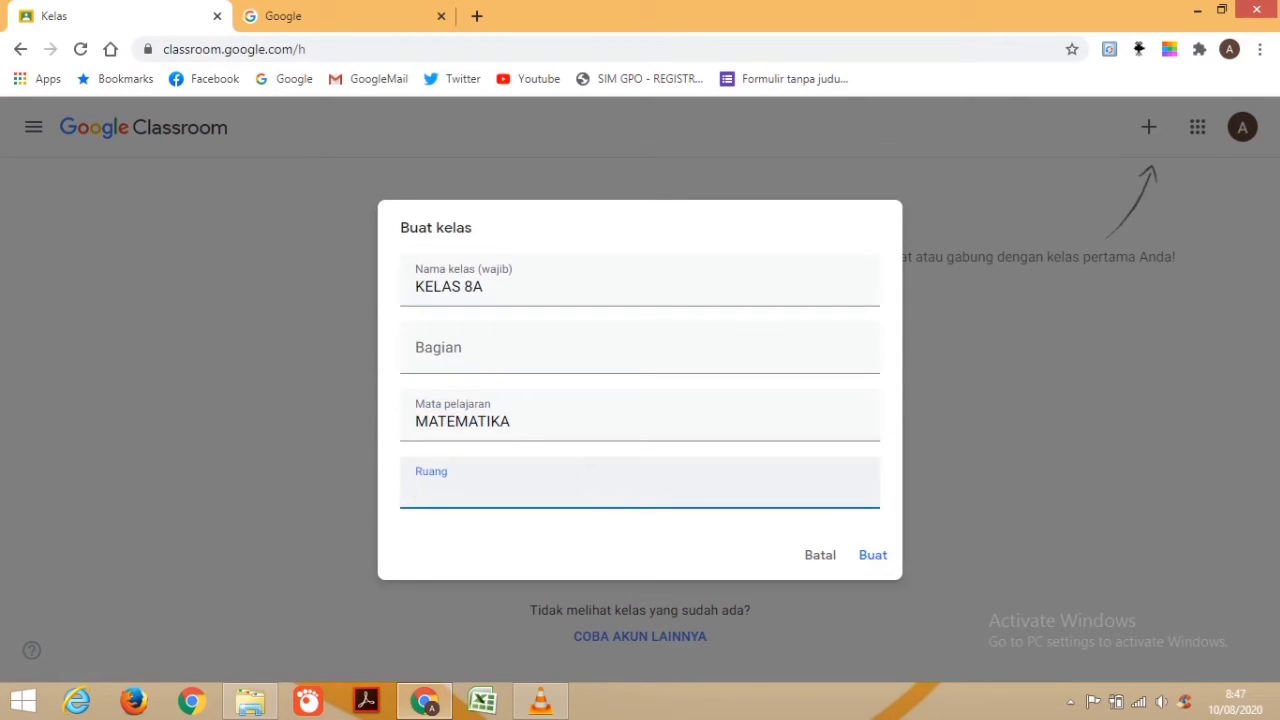
pyautogui.write('8A')
pyautogui.click(873, 555)
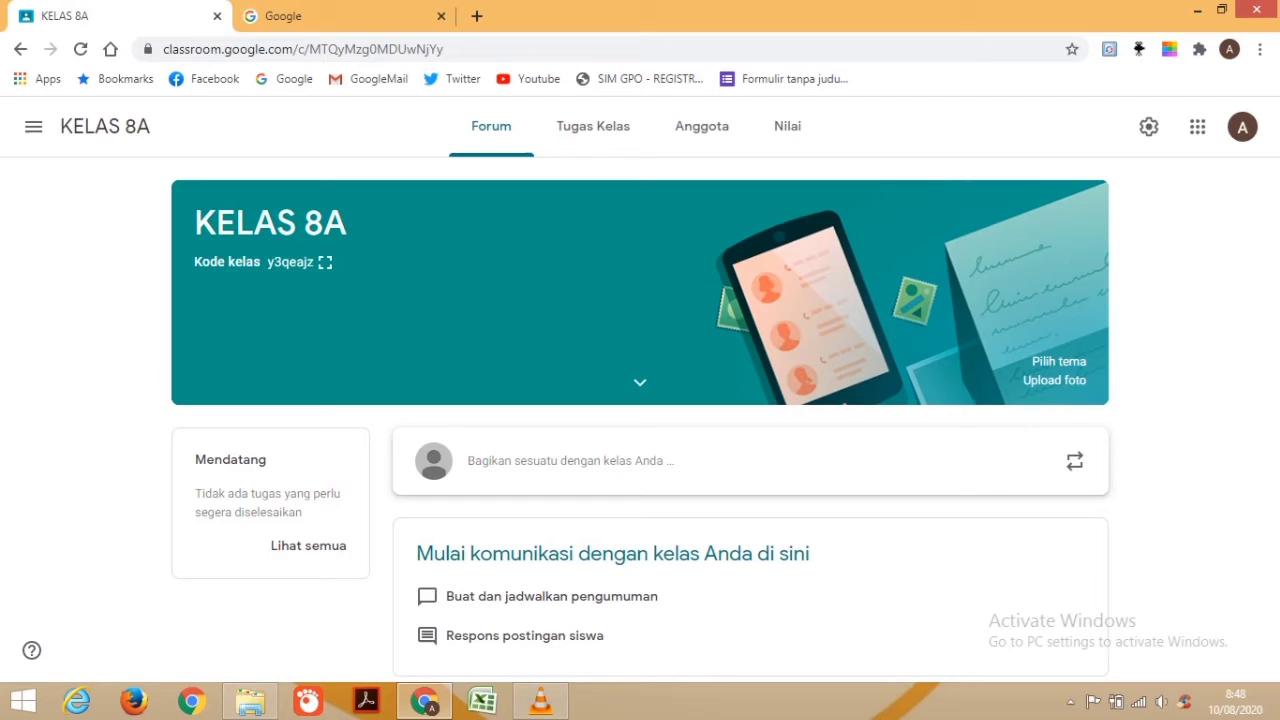
# - View the enlarged class code of KELAS 8A and close it again
pyautogui.click(325, 262)
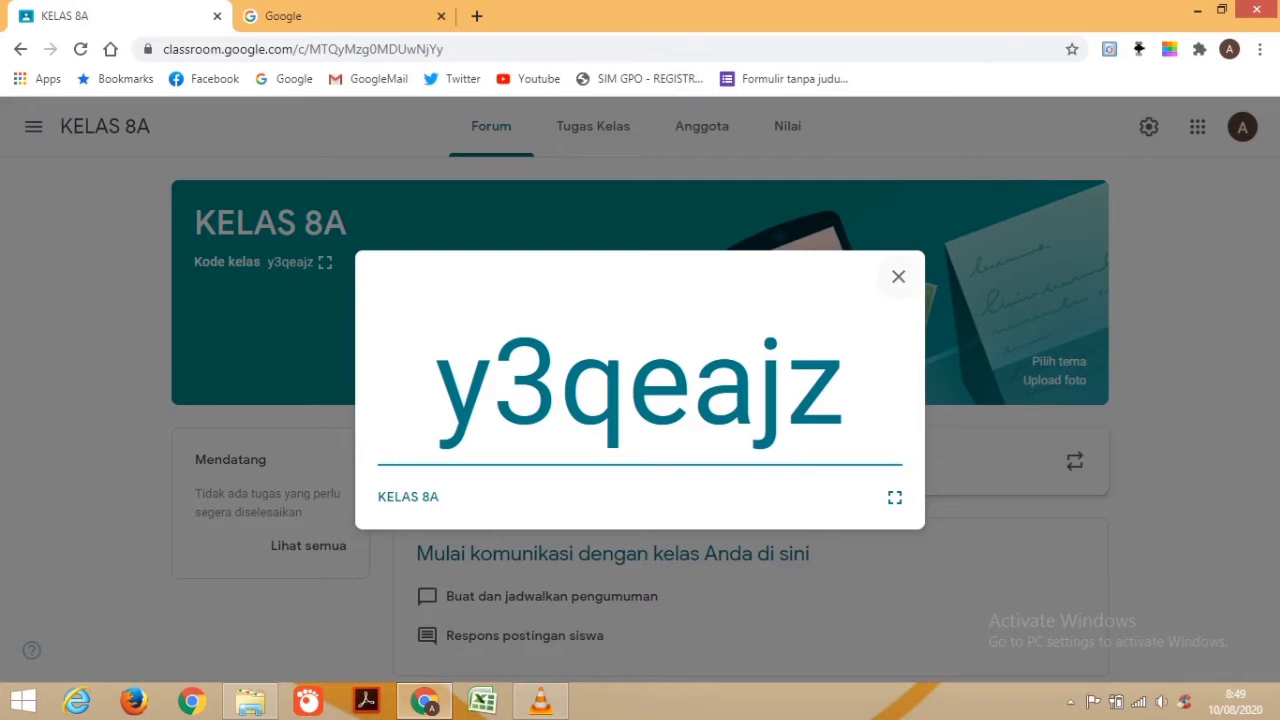
pyautogui.click(898, 276)
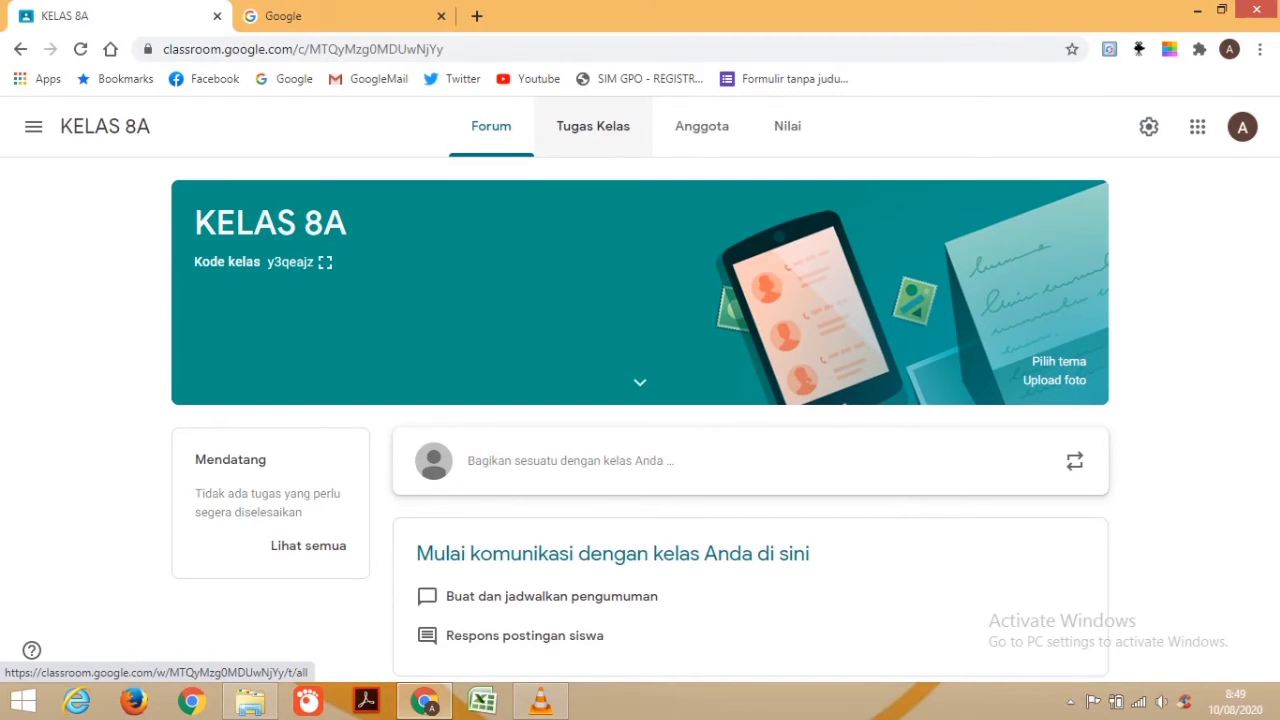
# - Start a new Materi post in the classwork of KELAS 8A and dismiss the hint about scheduling posts
pyautogui.click(593, 126)
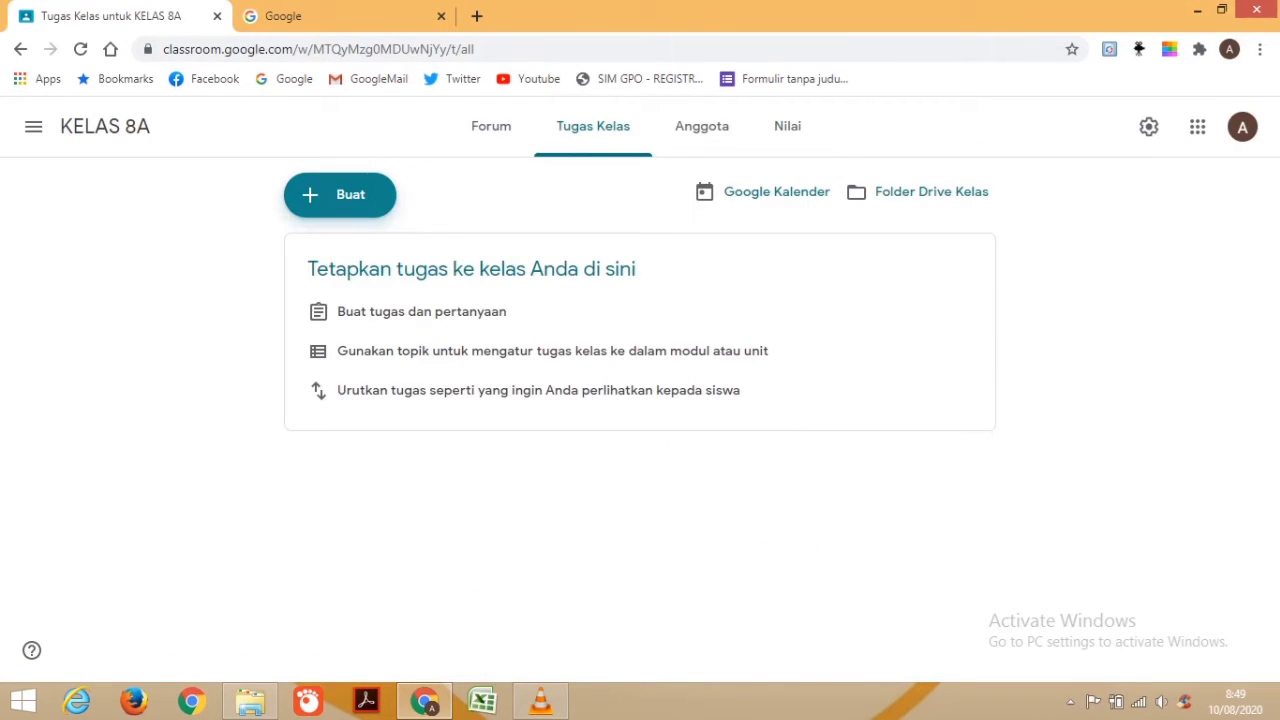
pyautogui.click(340, 194)
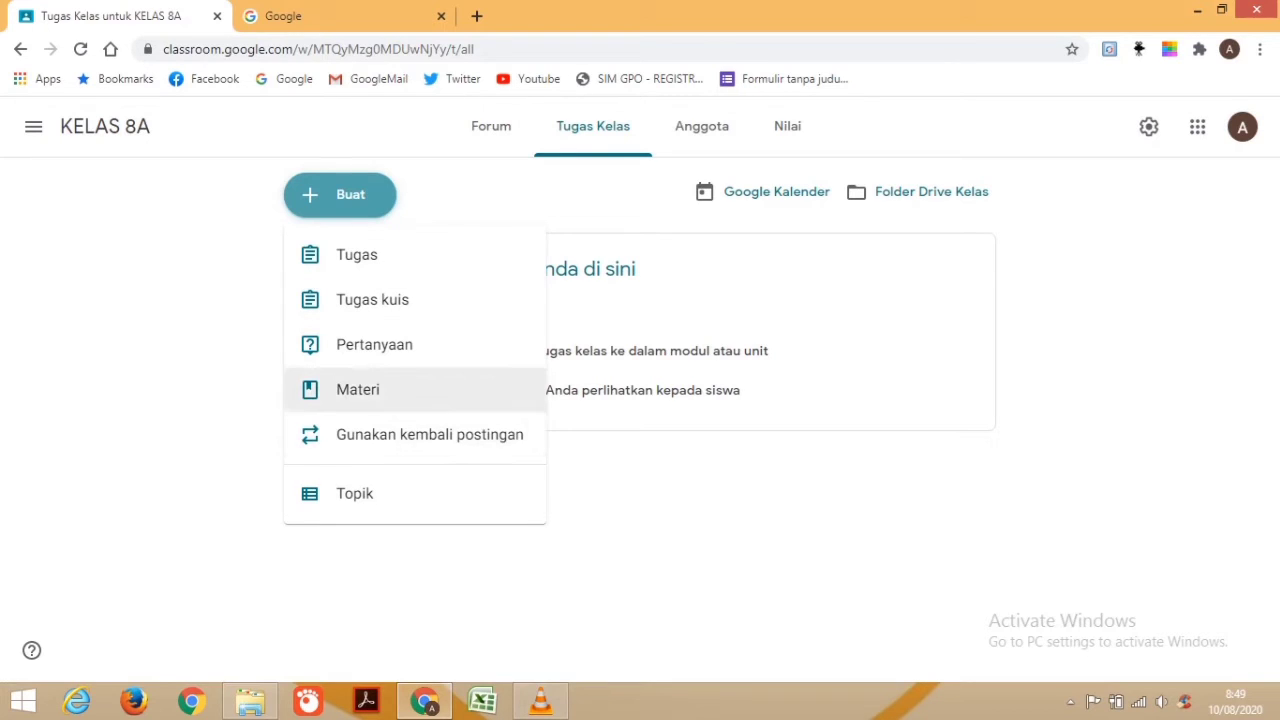
pyautogui.click(358, 389)
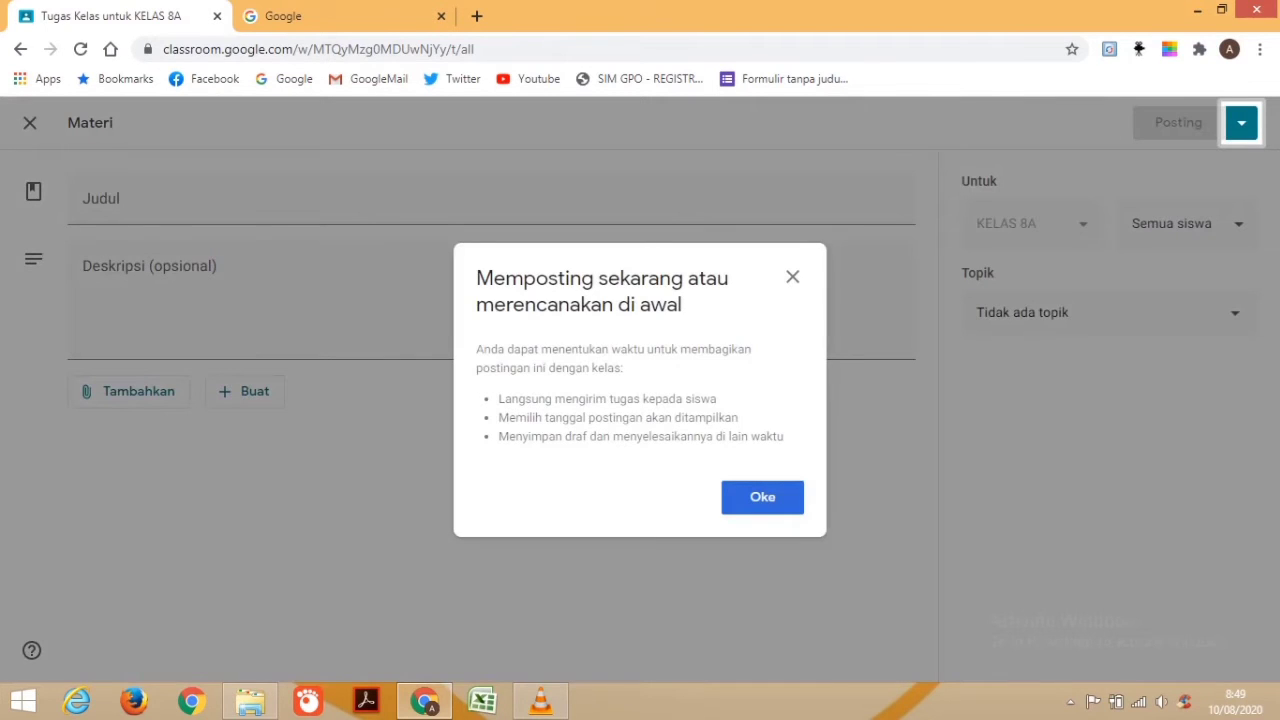
pyautogui.click(792, 277)
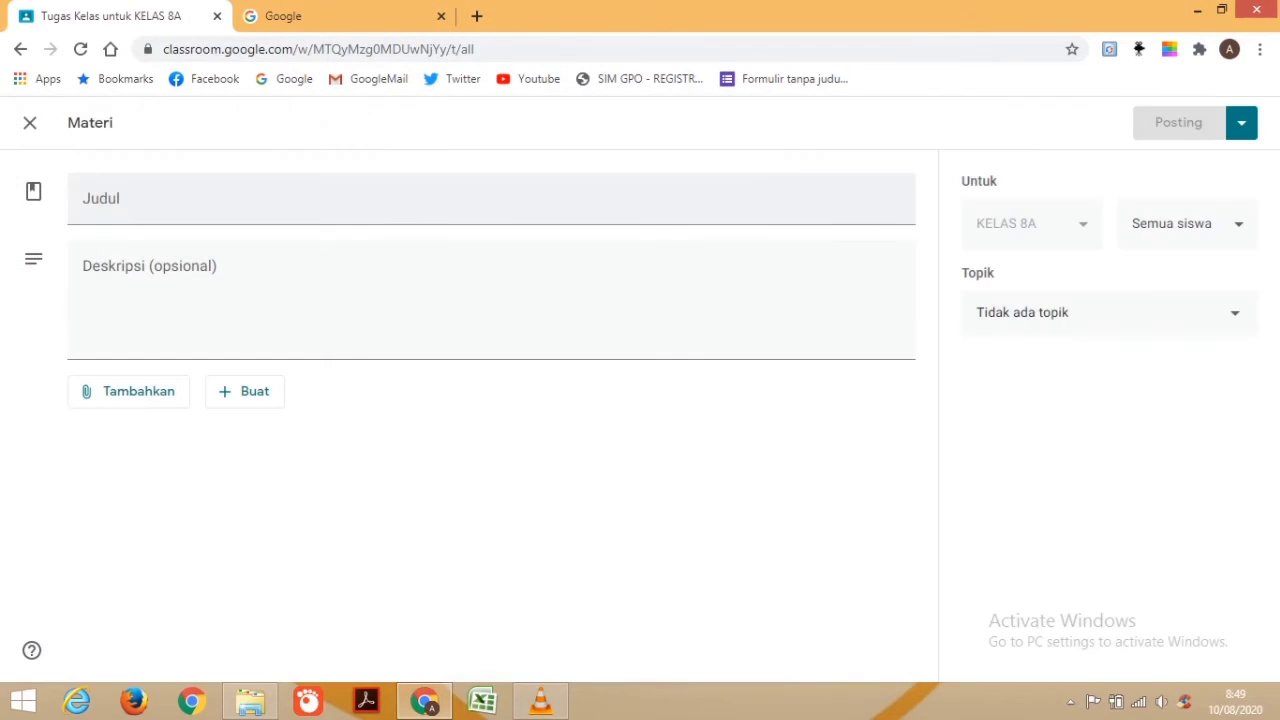
# - Title the material "MATERI SENIN tanggal 10 Agustus 2020"
pyautogui.click(83, 205)
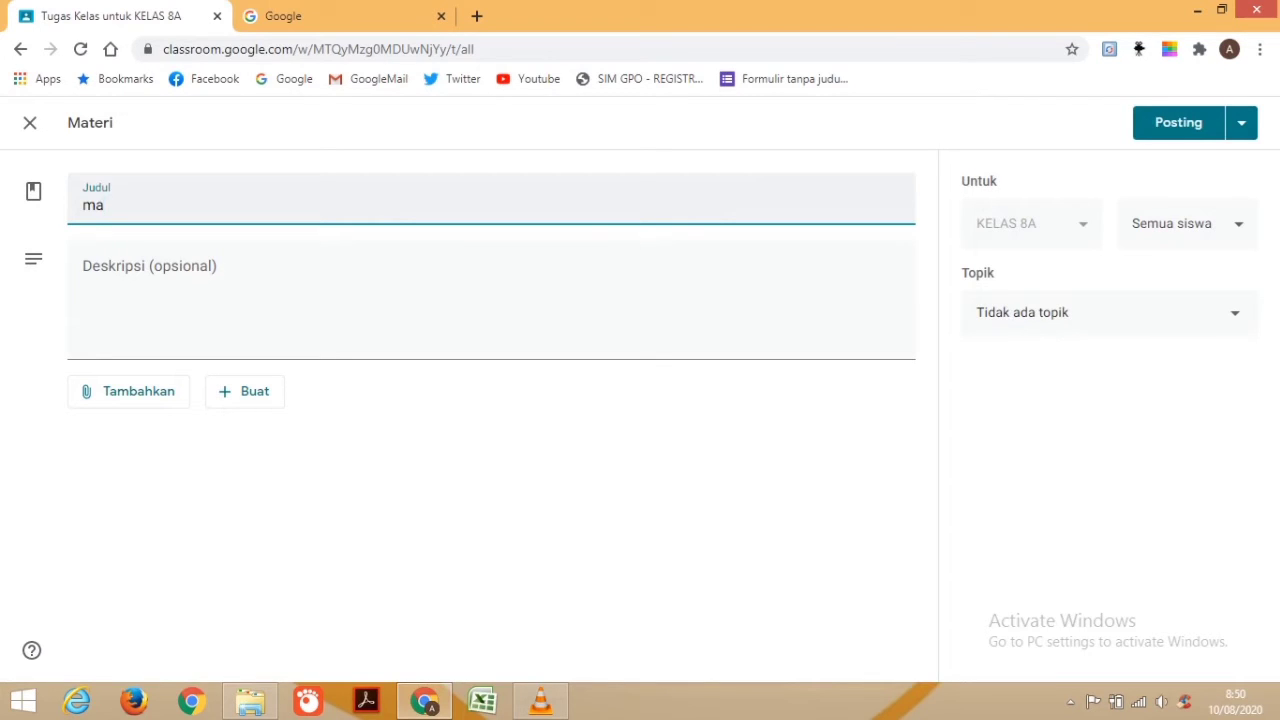
pyautogui.press('BackSpace')
pyautogui.press('BackSpace')
pyautogui.write('MATERI S')
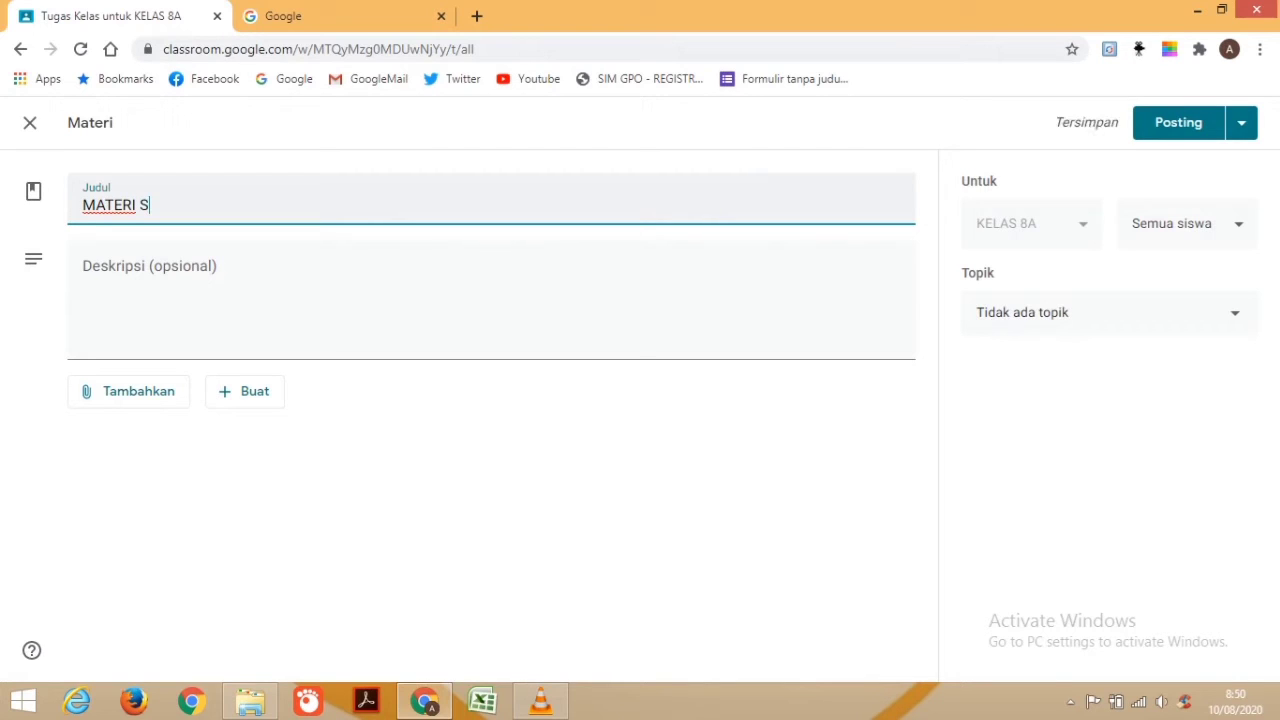
pyautogui.write('ENIN tanggal')
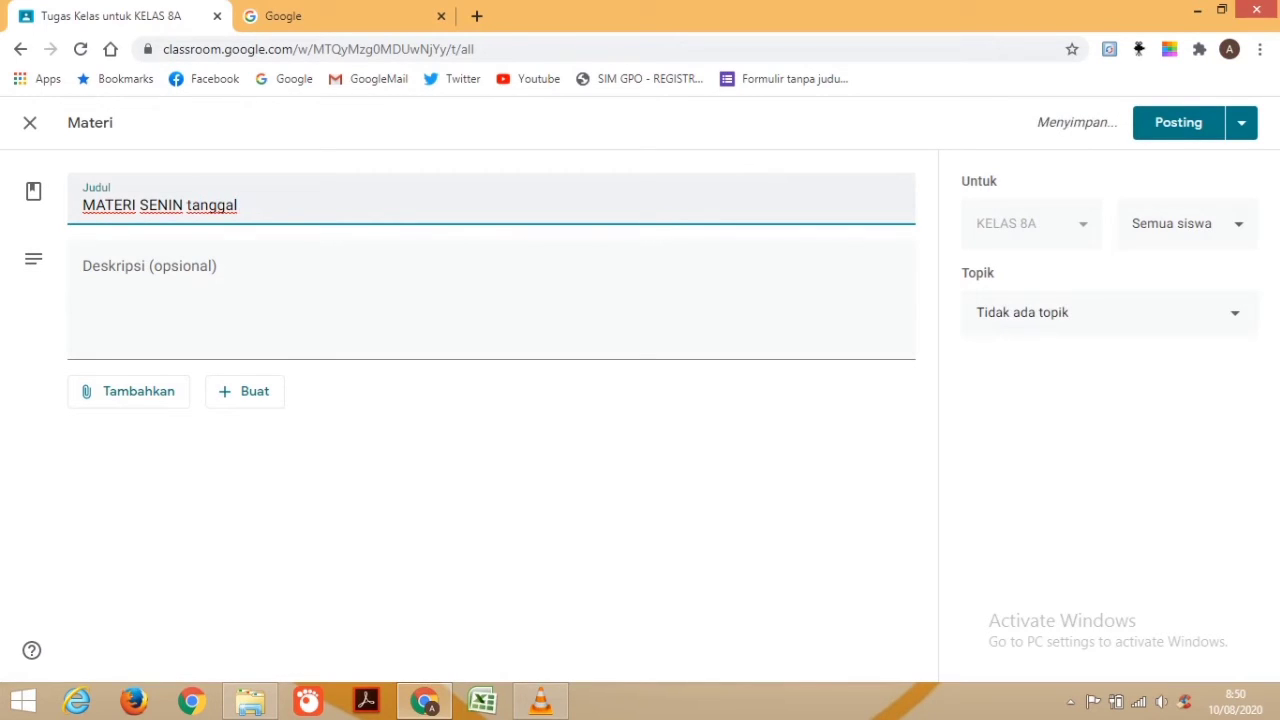
pyautogui.write(' 10 Ag')
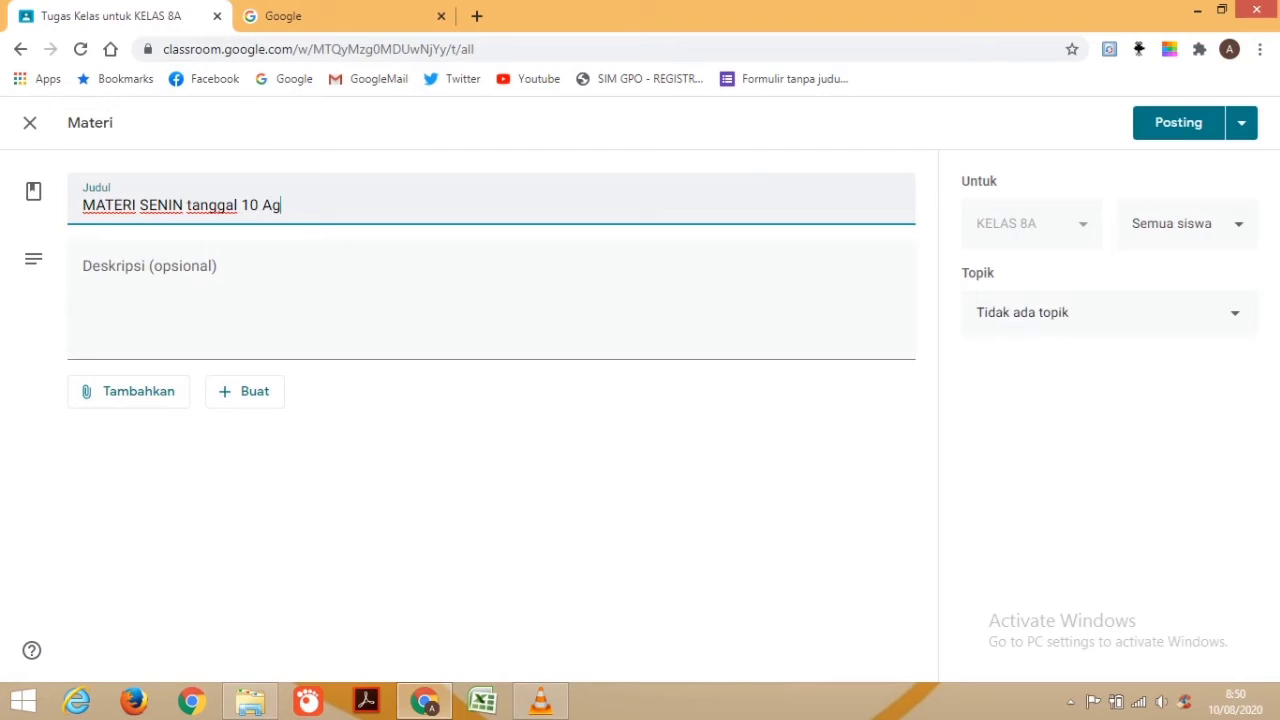
pyautogui.write('ustus 2020')
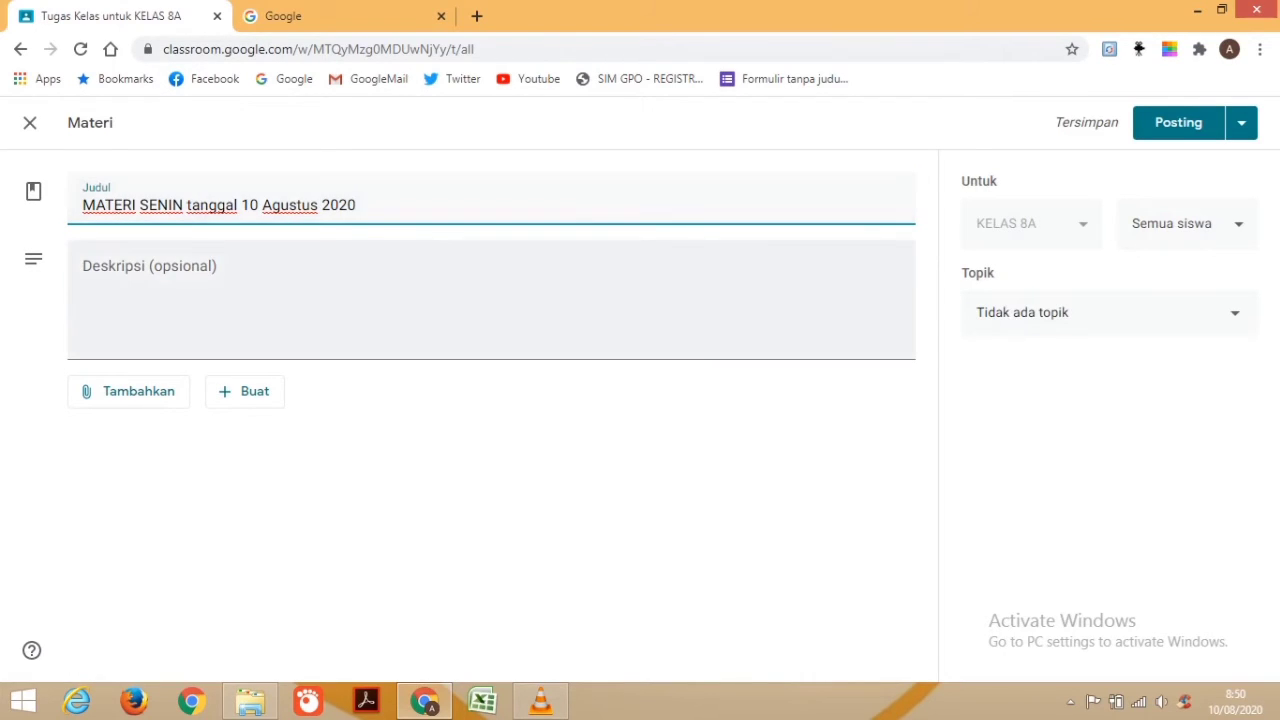
# - Enter the material's description "Buka file berikut kemudian salin di buku catatan kalian"
pyautogui.click(491, 299)
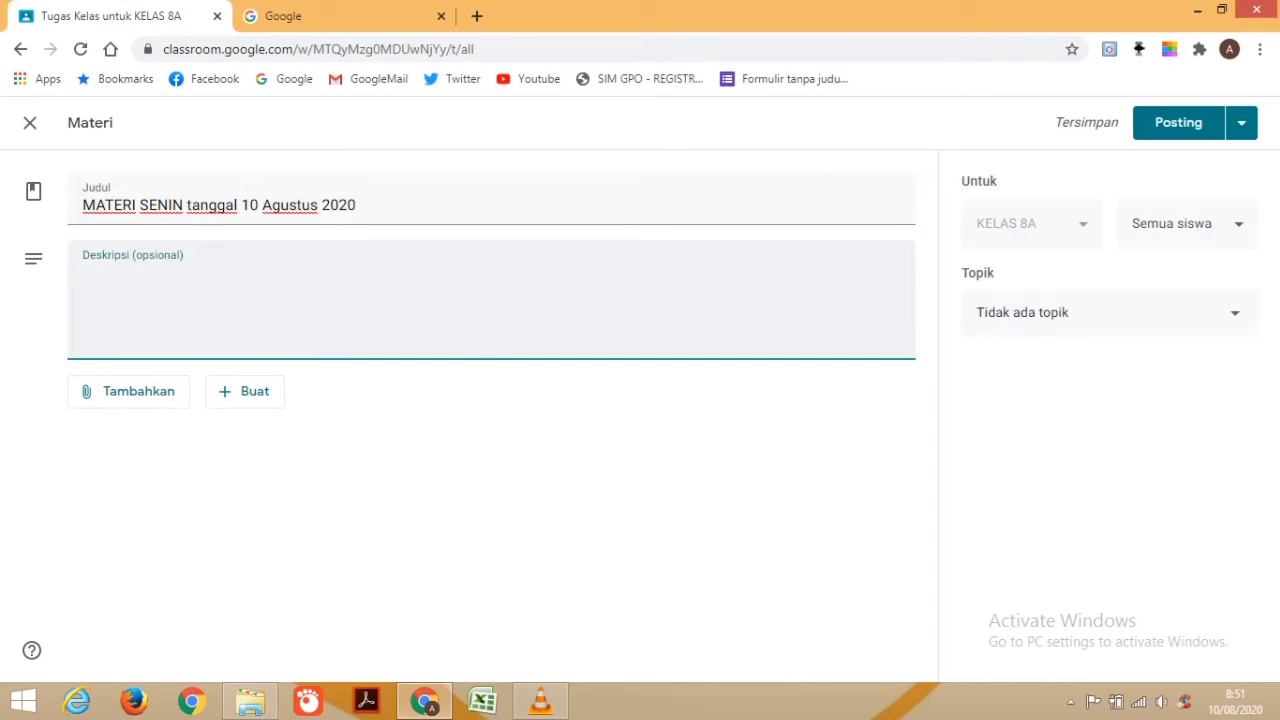
pyautogui.write('Buka ')
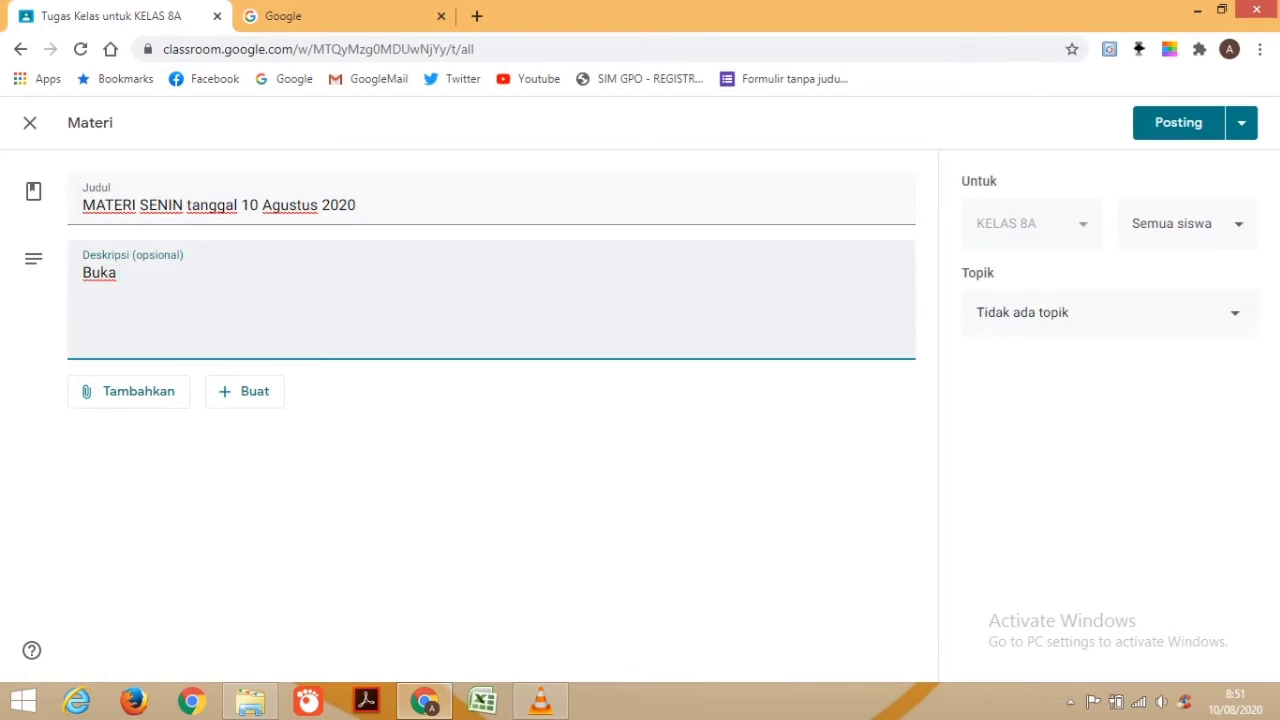
pyautogui.write('file berikut kemudian sal')
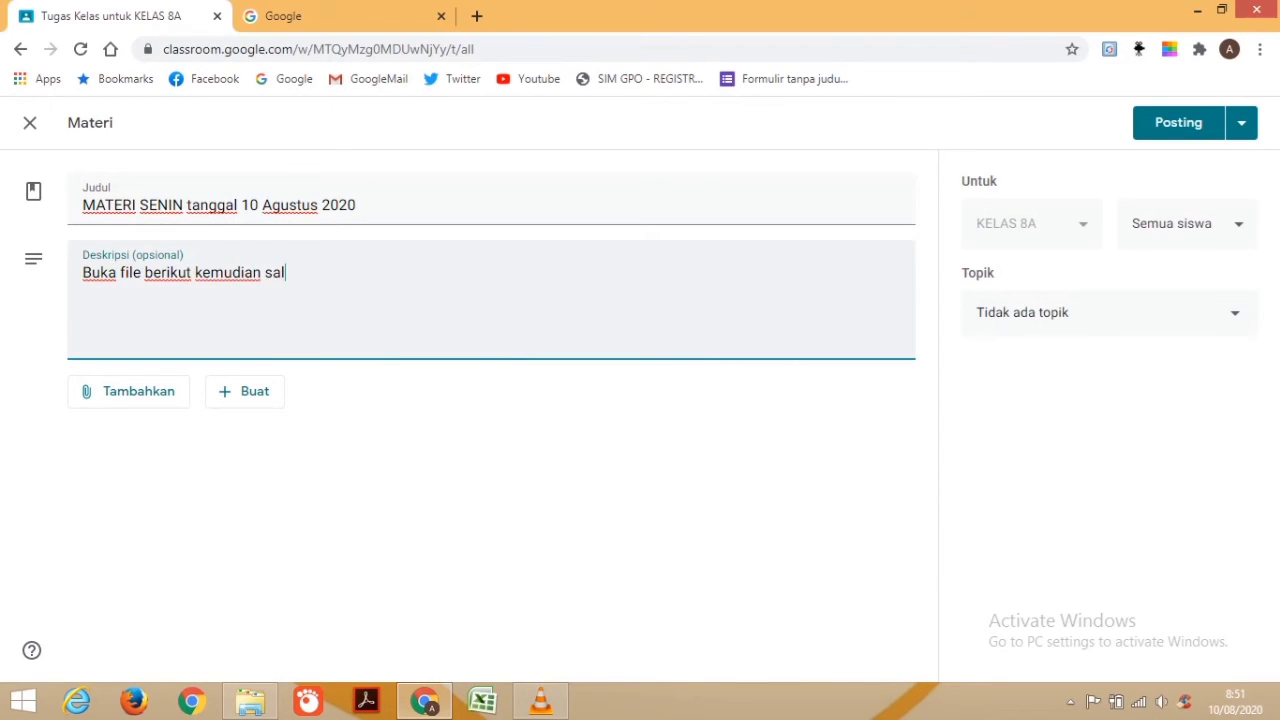
pyautogui.write('in di buku catata')
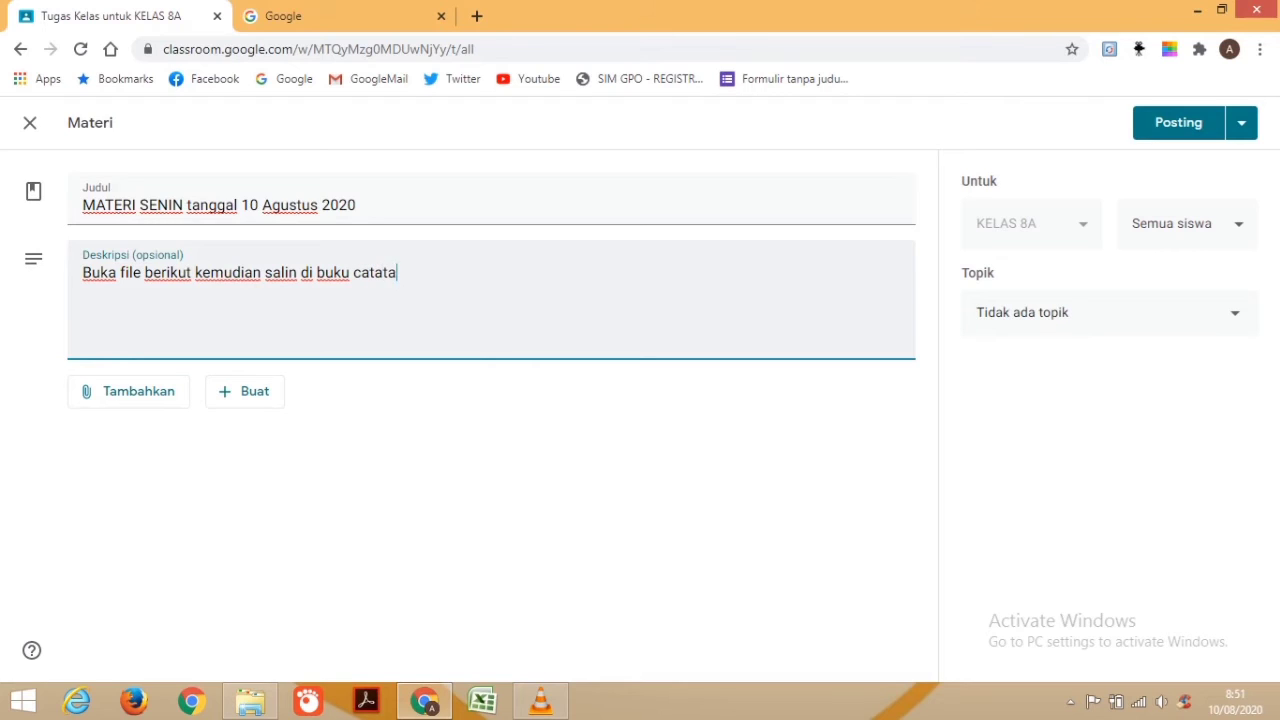
pyautogui.write('n kalian')
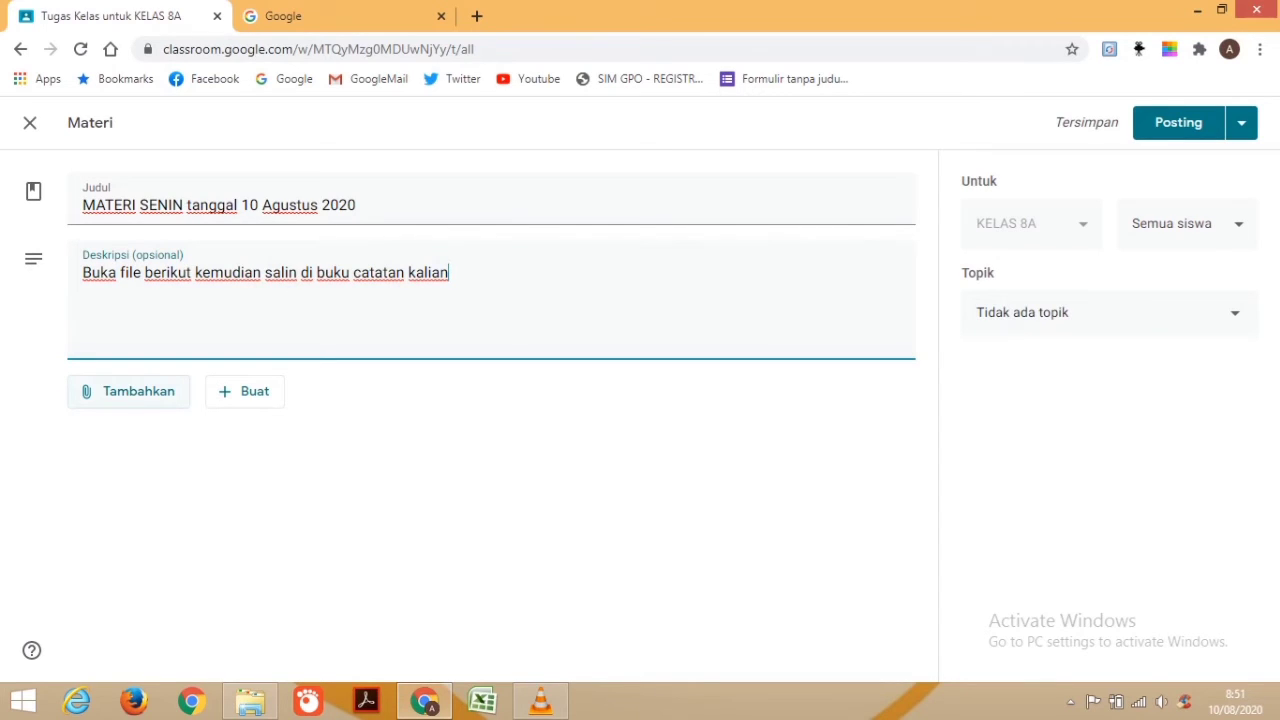
# - Attach the PDF "POLA BILANGAN PART 1 - JPE Creator" from the computer's MATERI ONLINE folder and post the material to the class
pyautogui.click(128, 391)
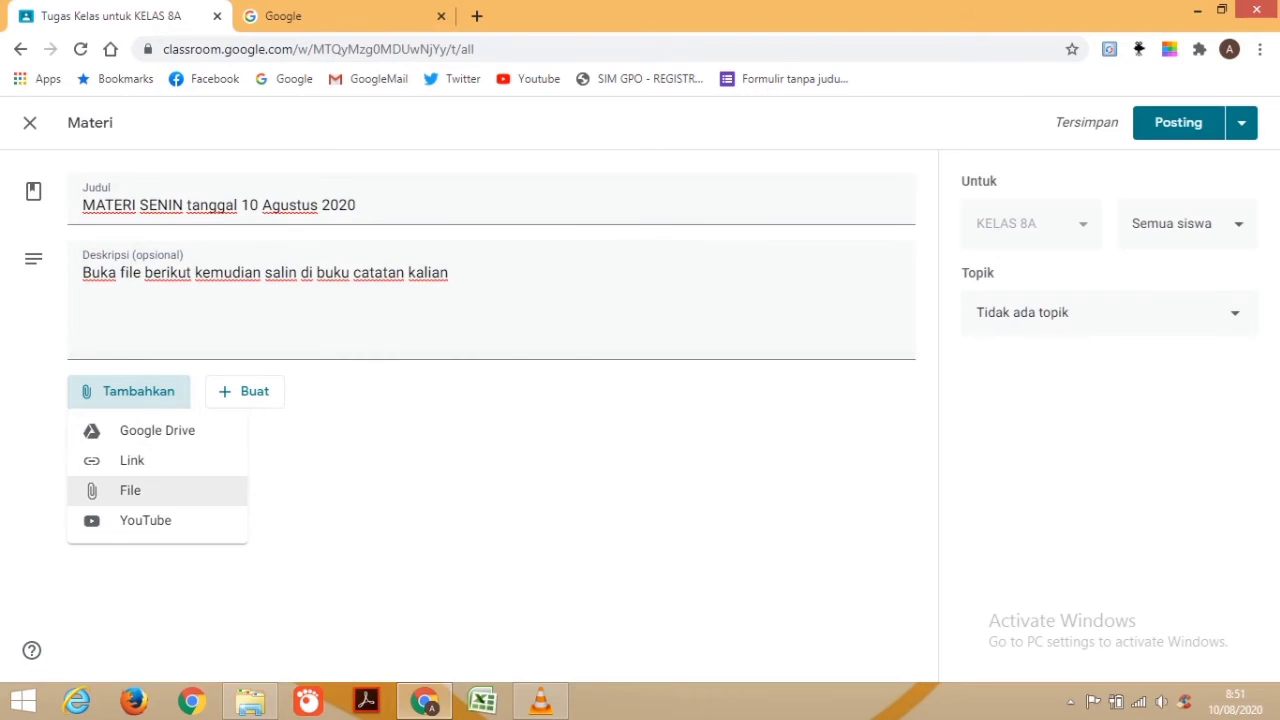
pyautogui.click(133, 491)
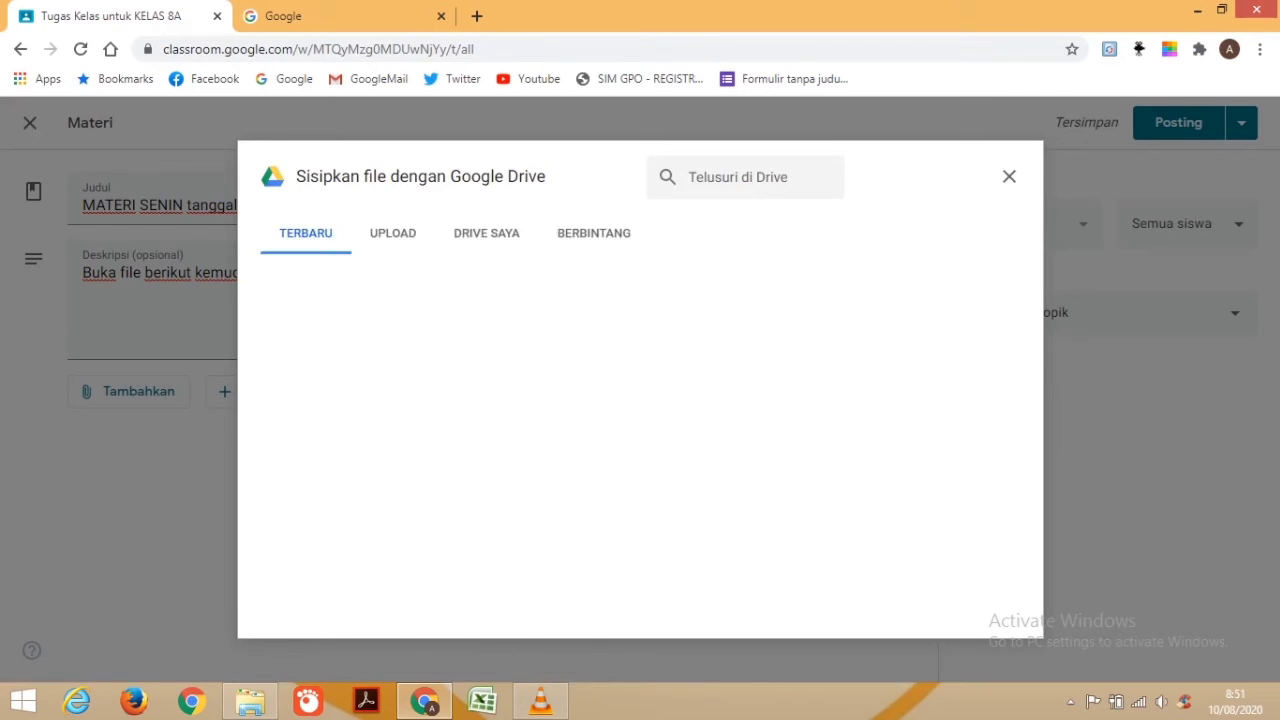
pyautogui.click(393, 233)
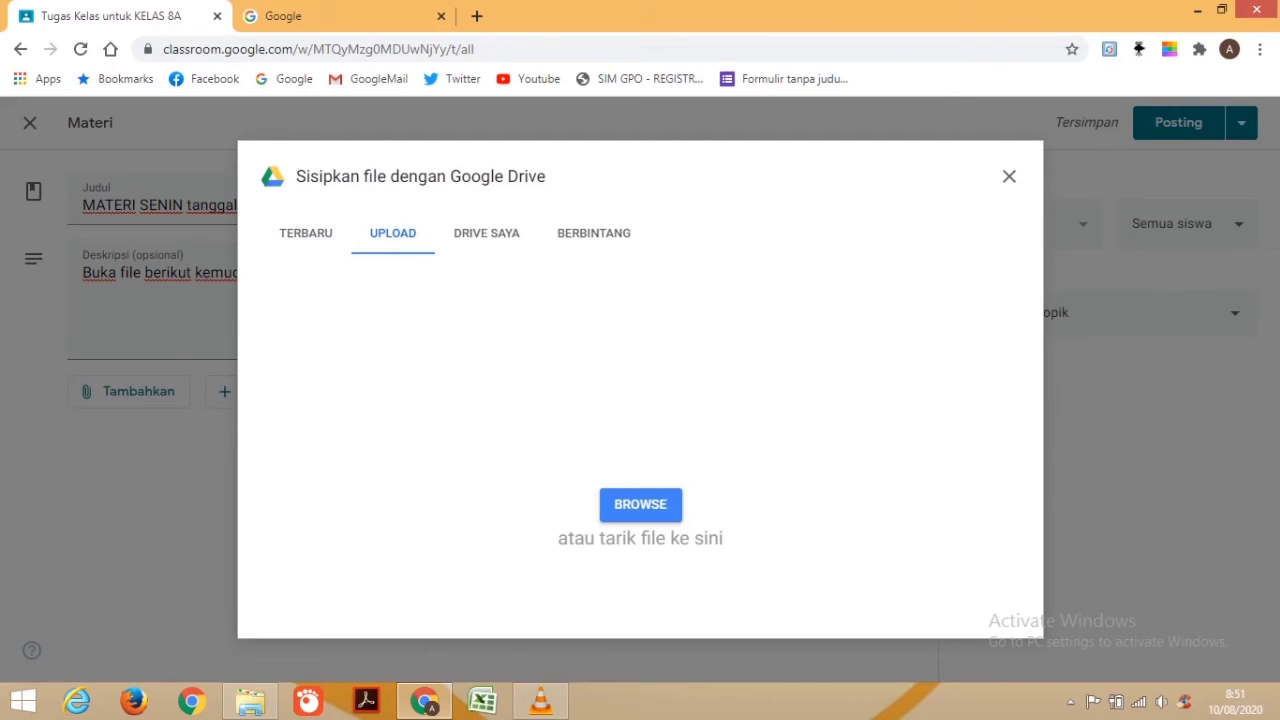
pyautogui.click(640, 504)
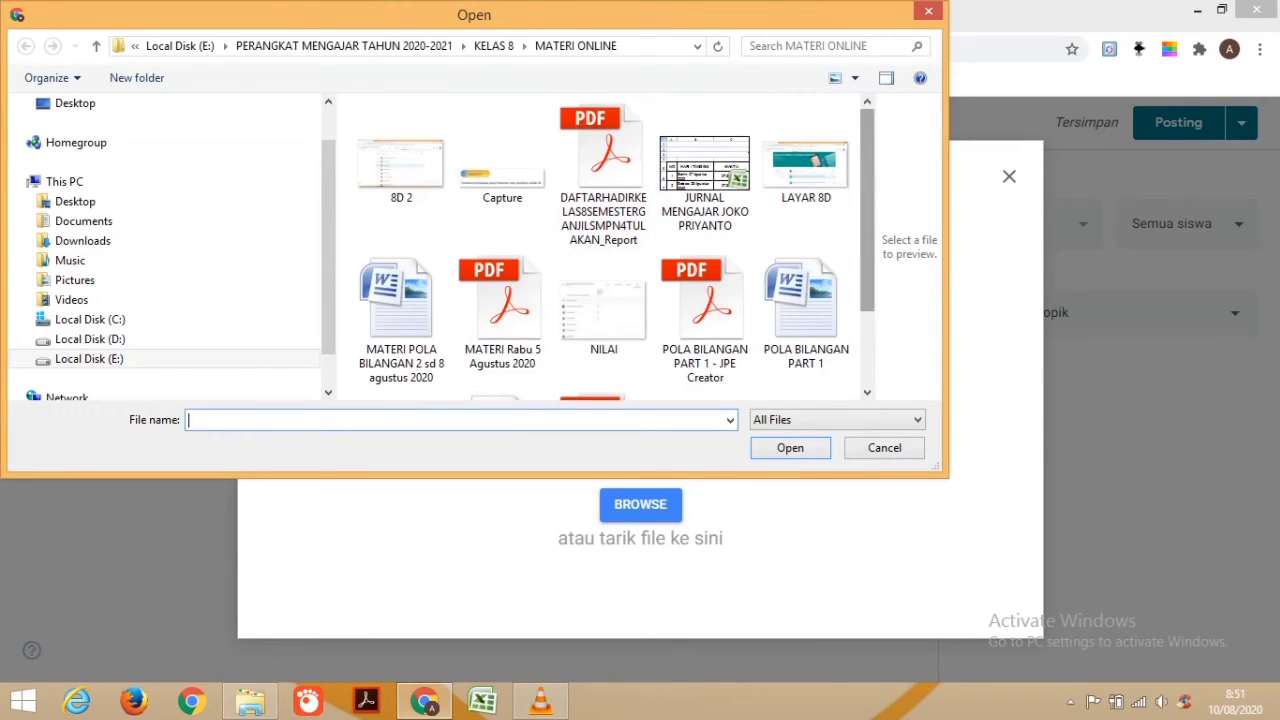
pyautogui.scroll(-2, 617, 247)
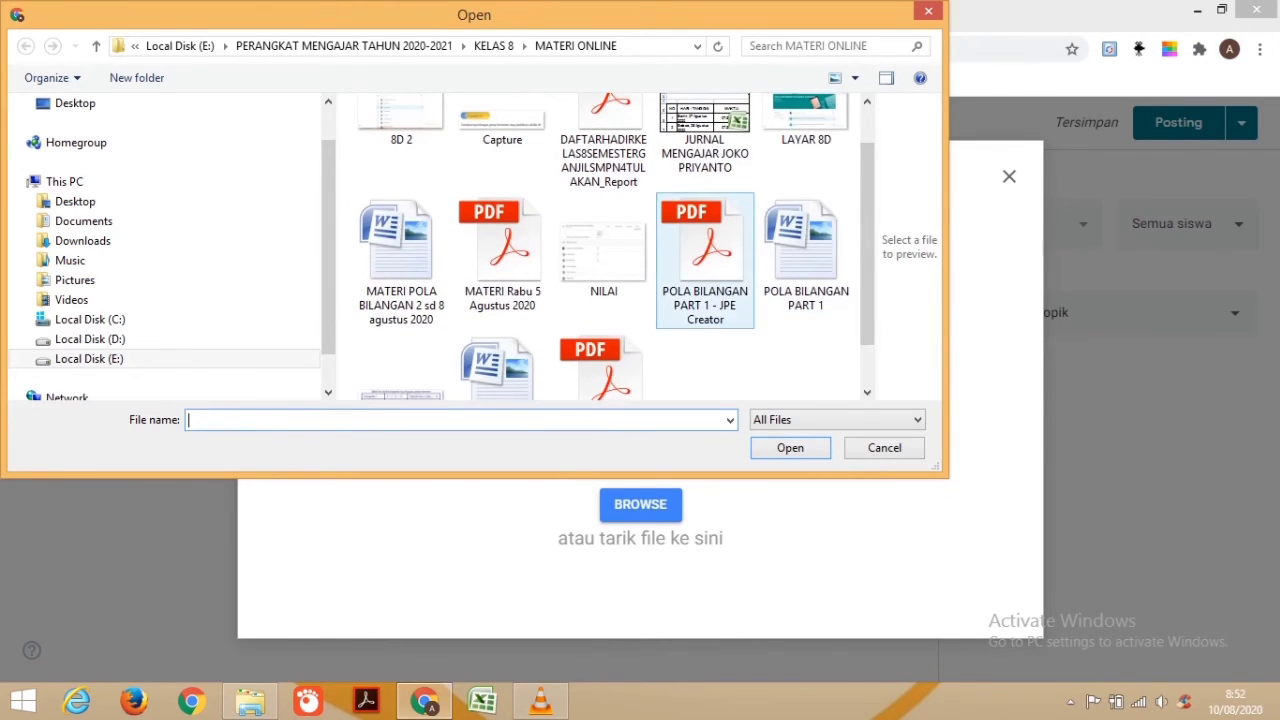
pyautogui.click(705, 260)
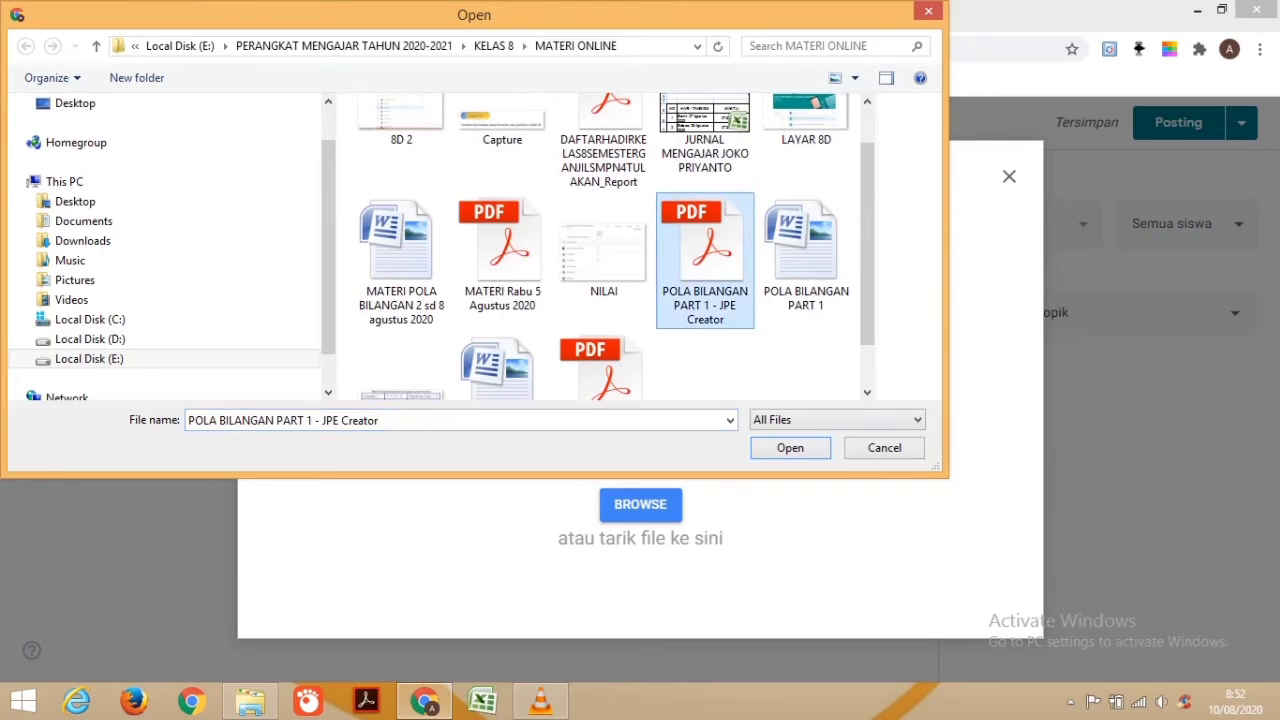
pyautogui.click(790, 448)
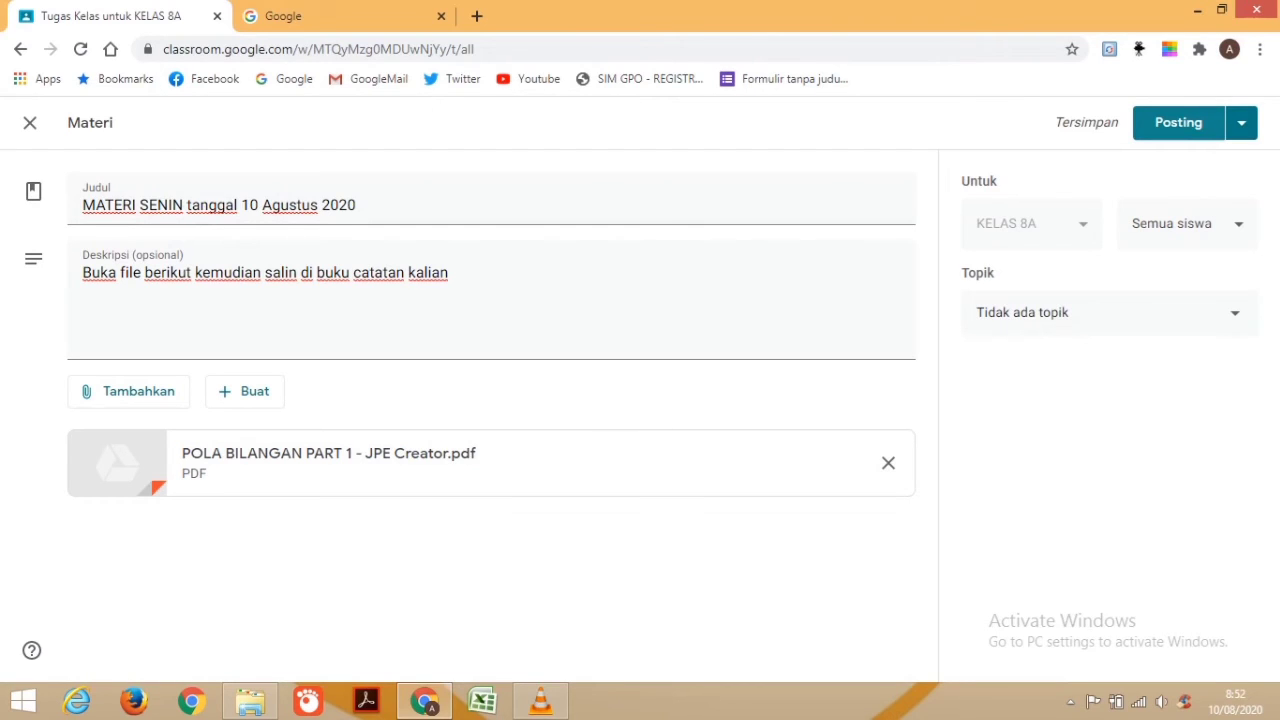
pyautogui.click(1178, 122)
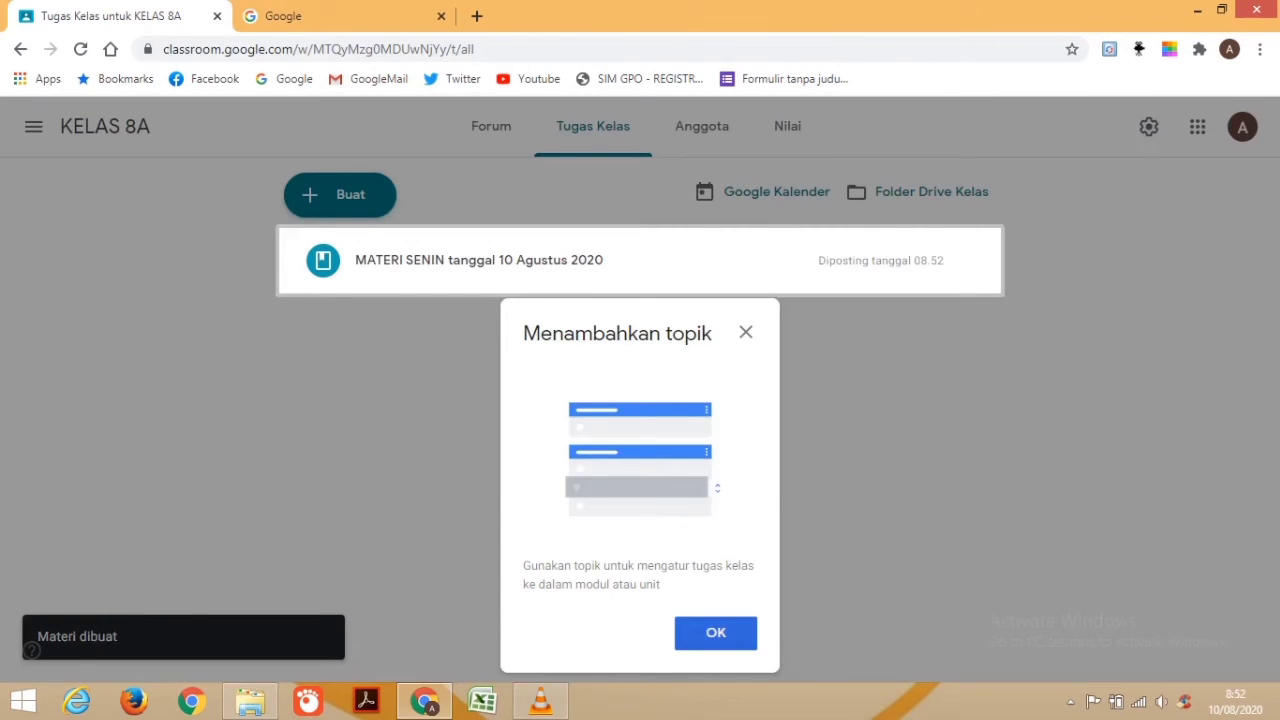
# - Dismiss the topic hint, start a new Tugas assignment in KELAS 8A, and dismiss the hint about adding materials
pyautogui.click(715, 632)
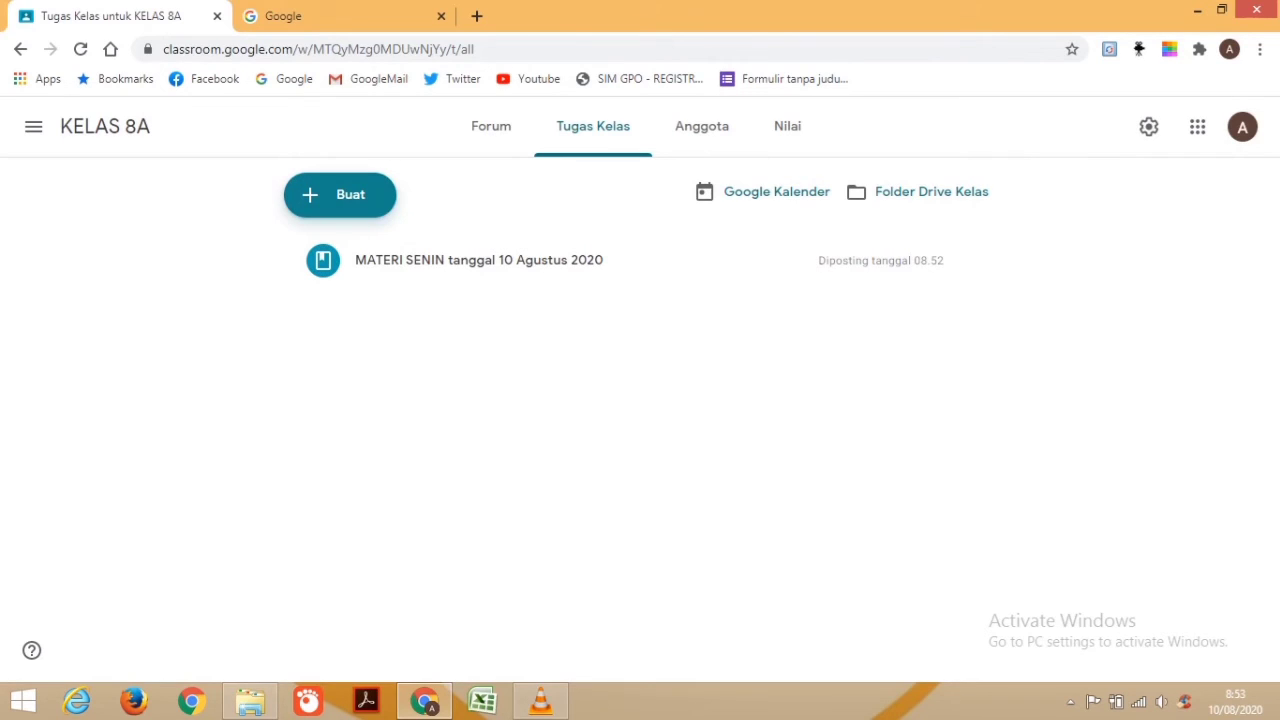
pyautogui.click(340, 194)
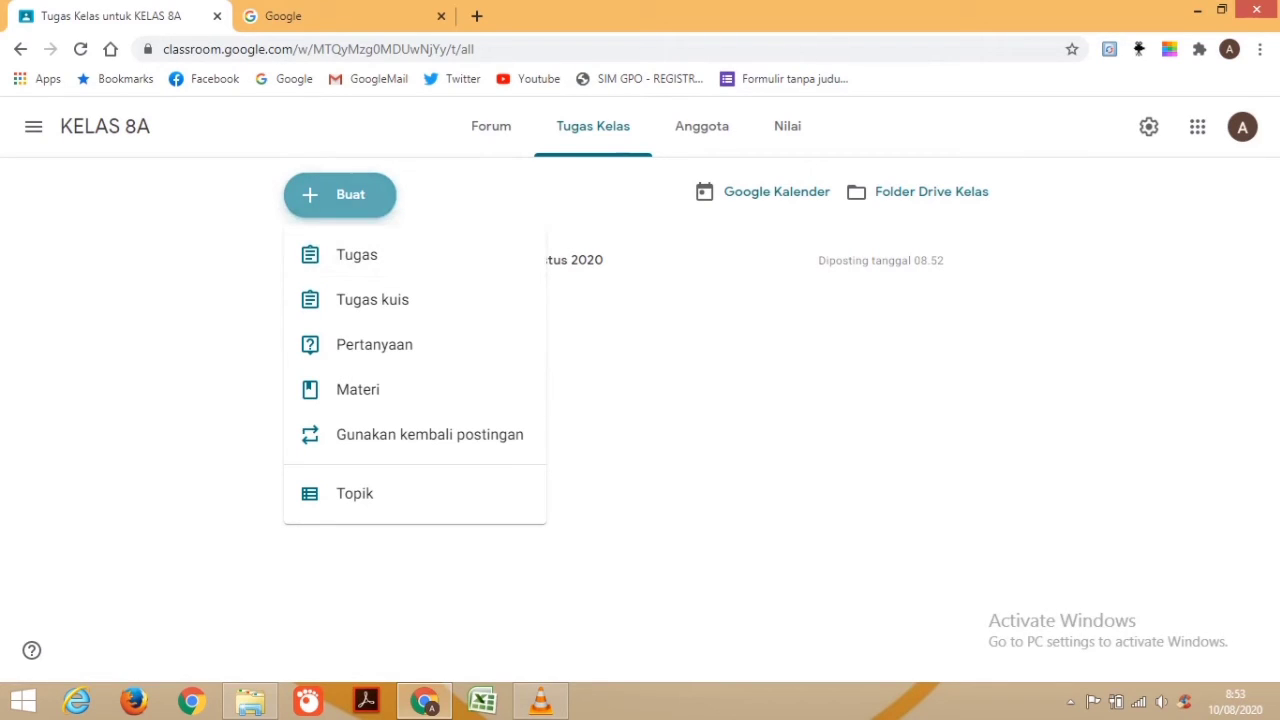
pyautogui.click(357, 255)
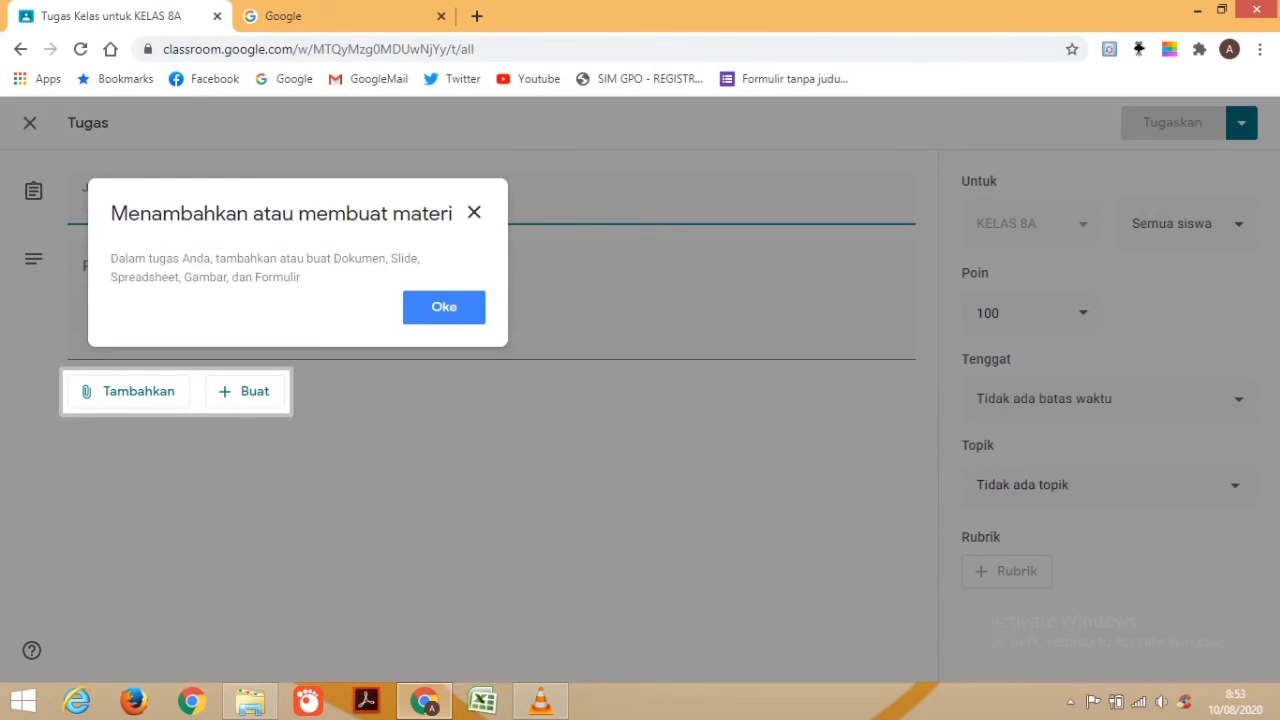
pyautogui.click(474, 212)
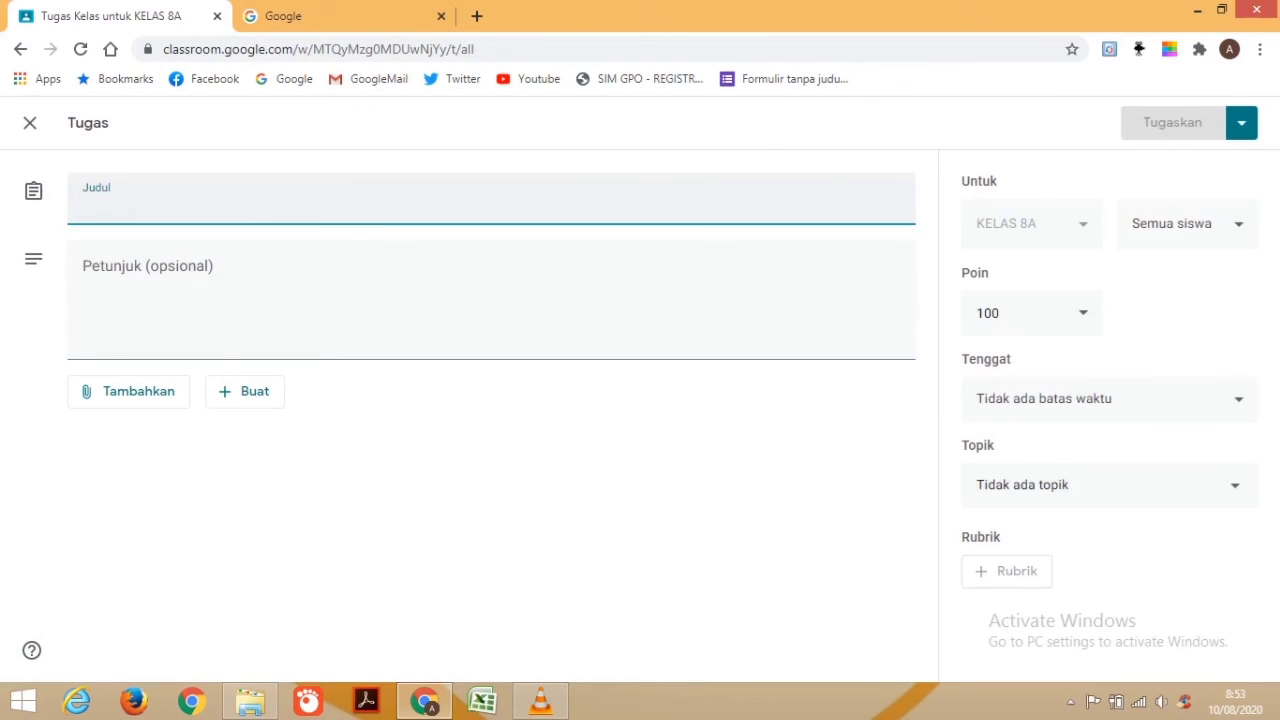
# - Title the assignment "TUGAS SENIN 10 Agustus 2020"
pyautogui.write('TUGAS')
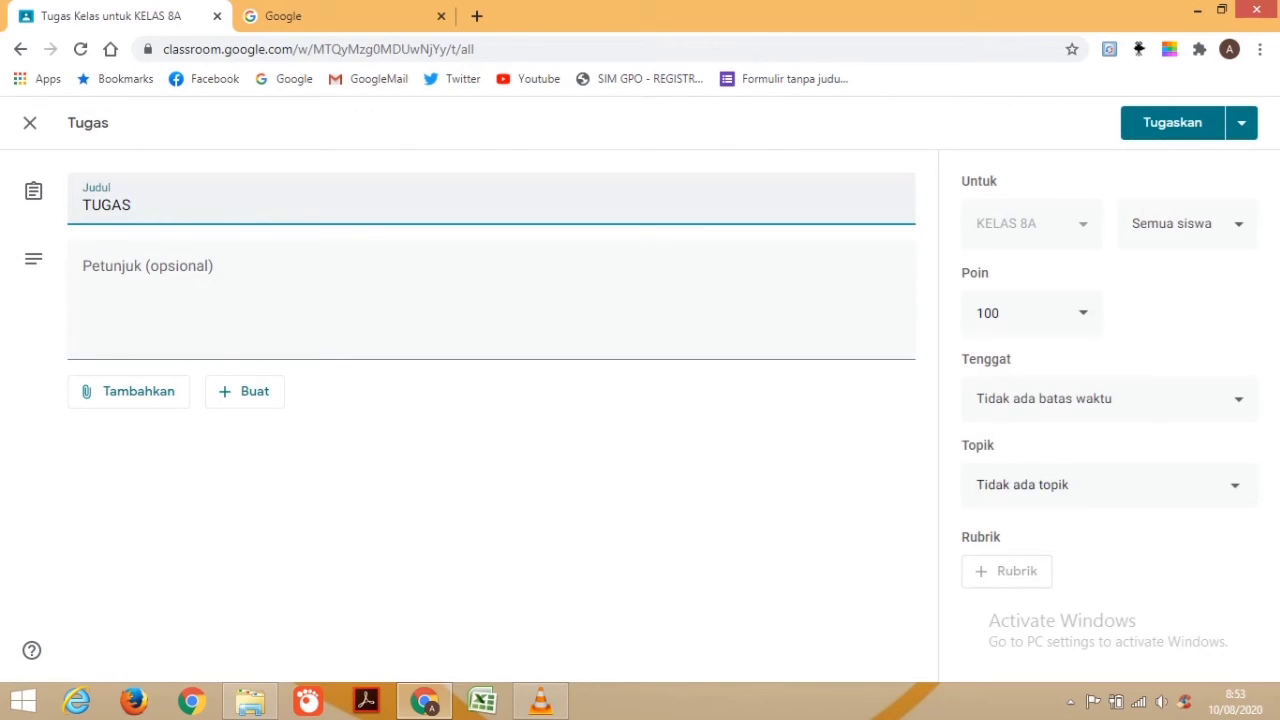
pyautogui.write(' SENIN 10')
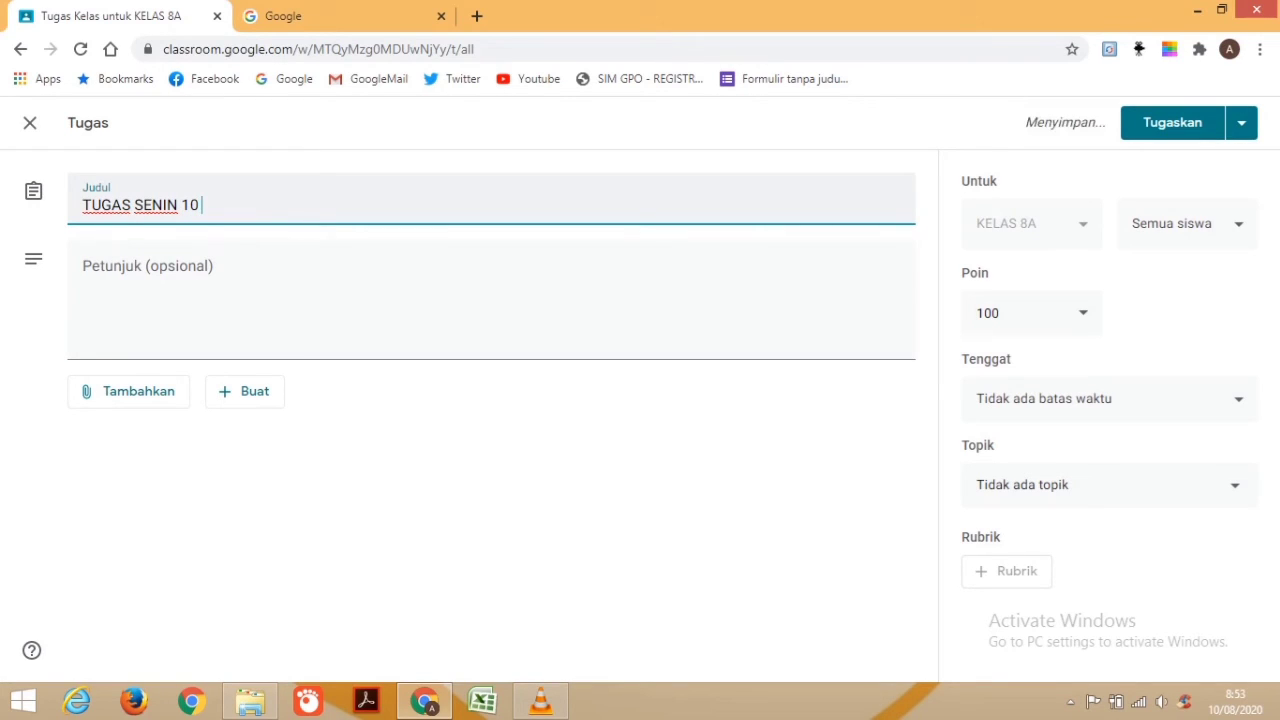
pyautogui.write(' Agustu')
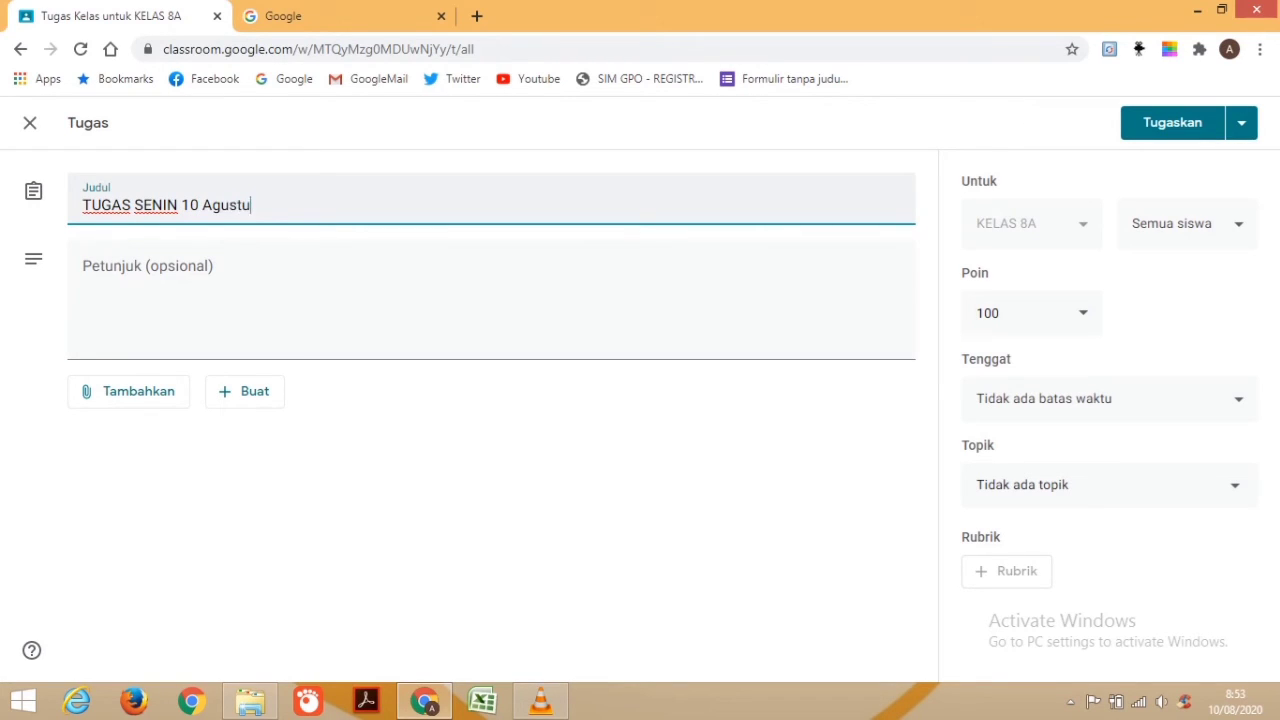
pyautogui.write('s 2020')
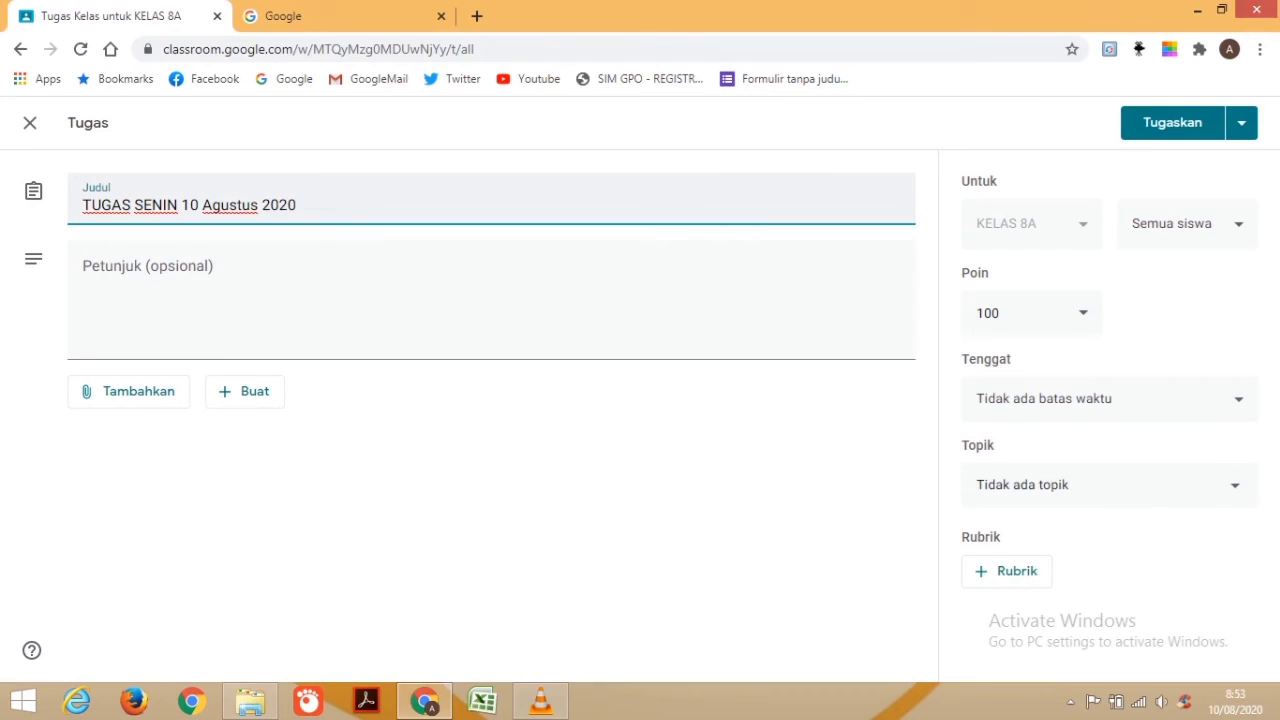
# - Enter the assignment instructions "Buka file berikut, lalu kerjakan di buku tugas. Kemudian upload di kelas ini setelah pekerjaaan kalian, kalian foto"
pyautogui.click(148, 273)
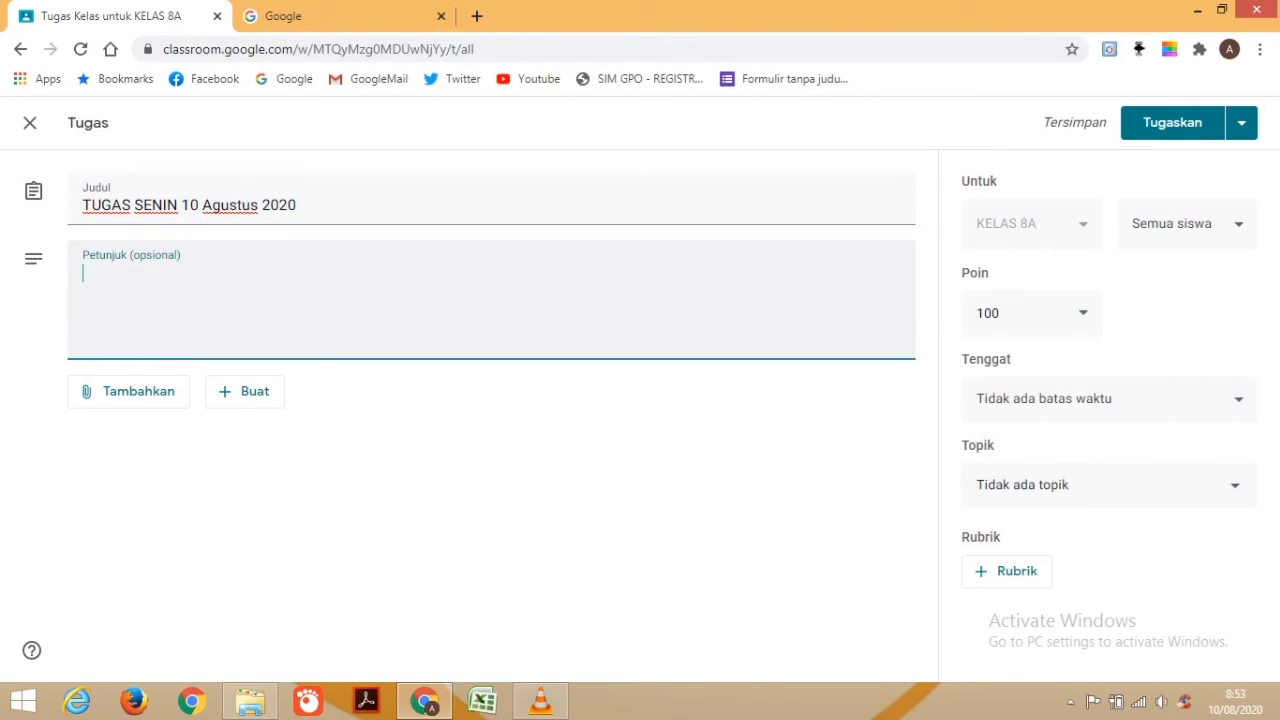
pyautogui.write('B')
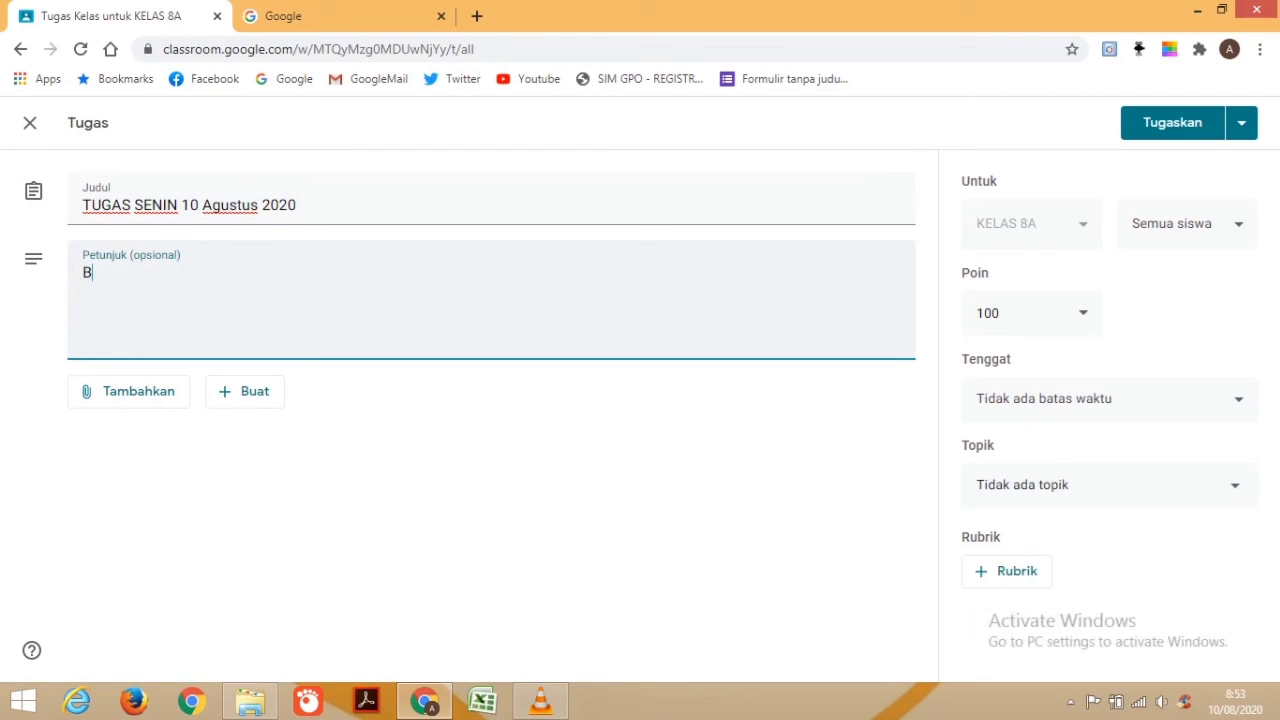
pyautogui.write('uka file berikut, ')
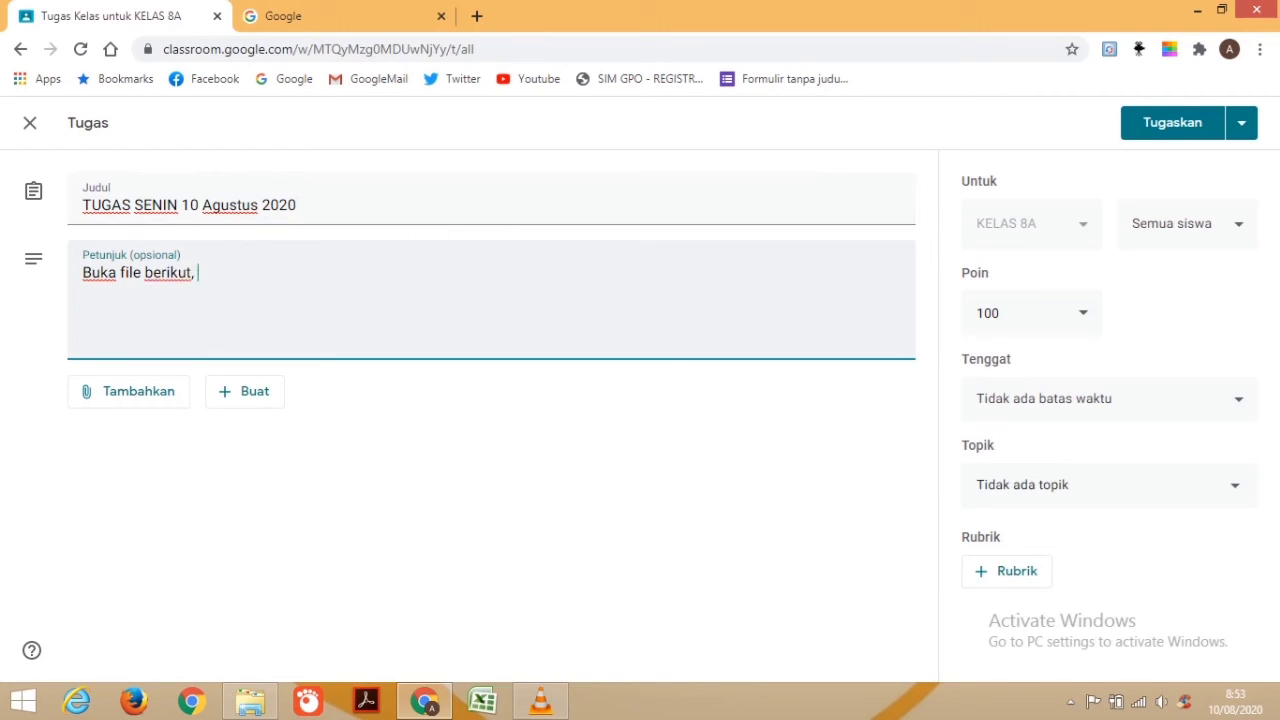
pyautogui.write('lalu kerjakan')
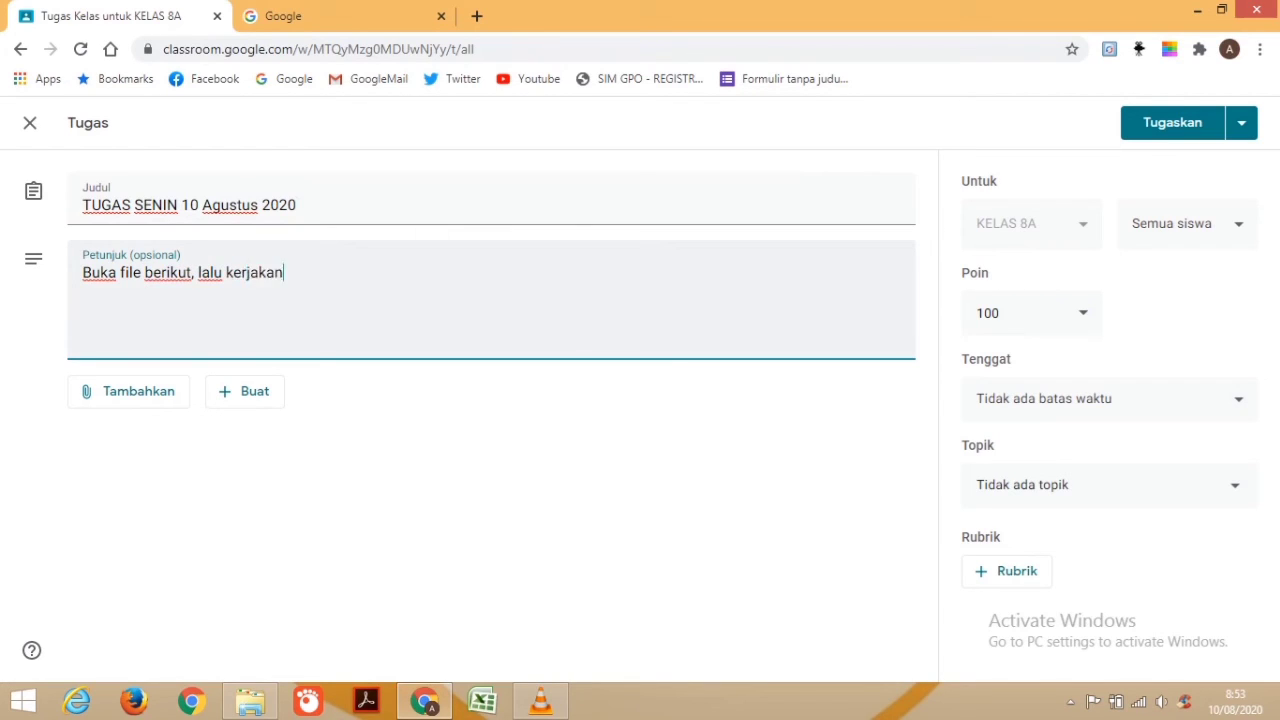
pyautogui.write(' di buku t')
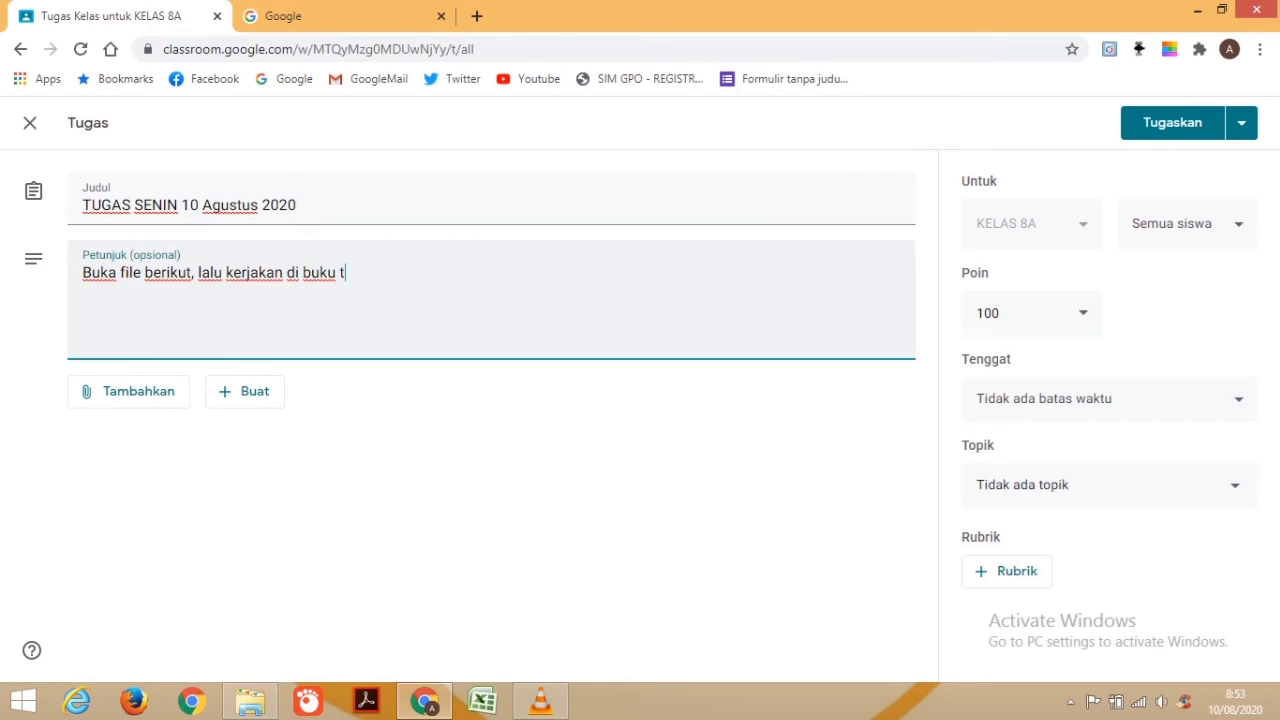
pyautogui.write('ugas')
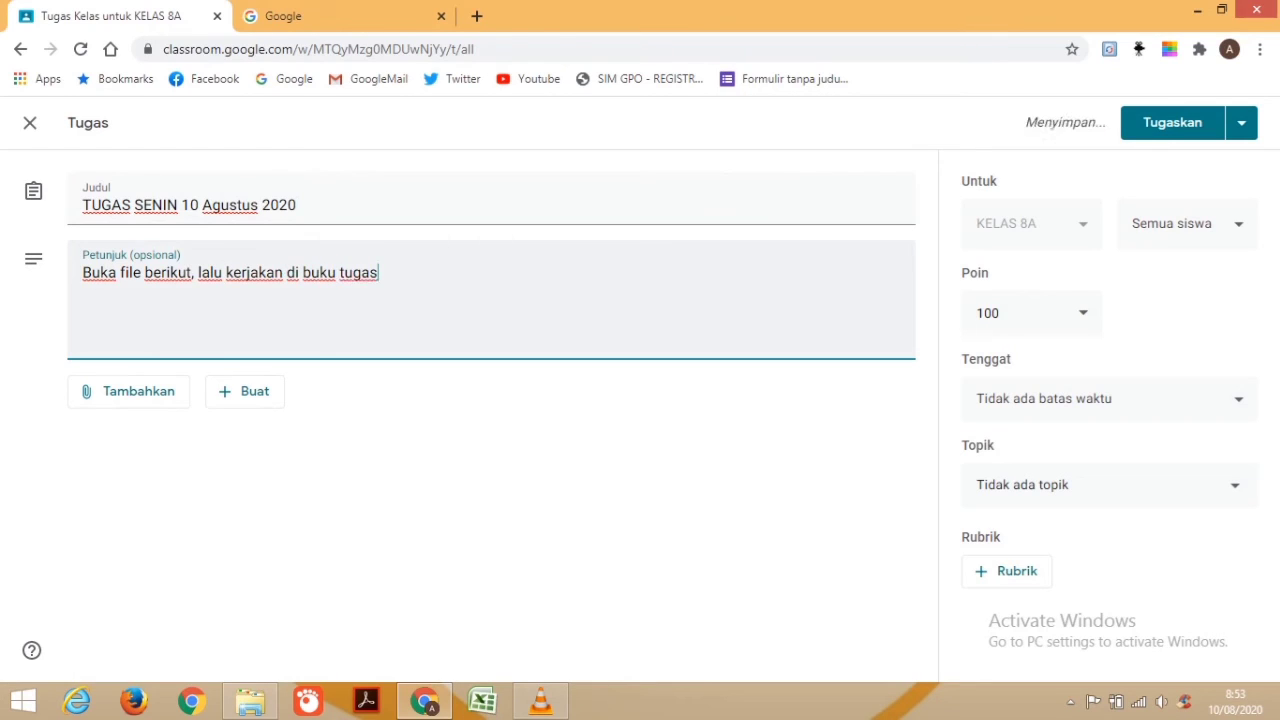
pyautogui.write('. Kemudian')
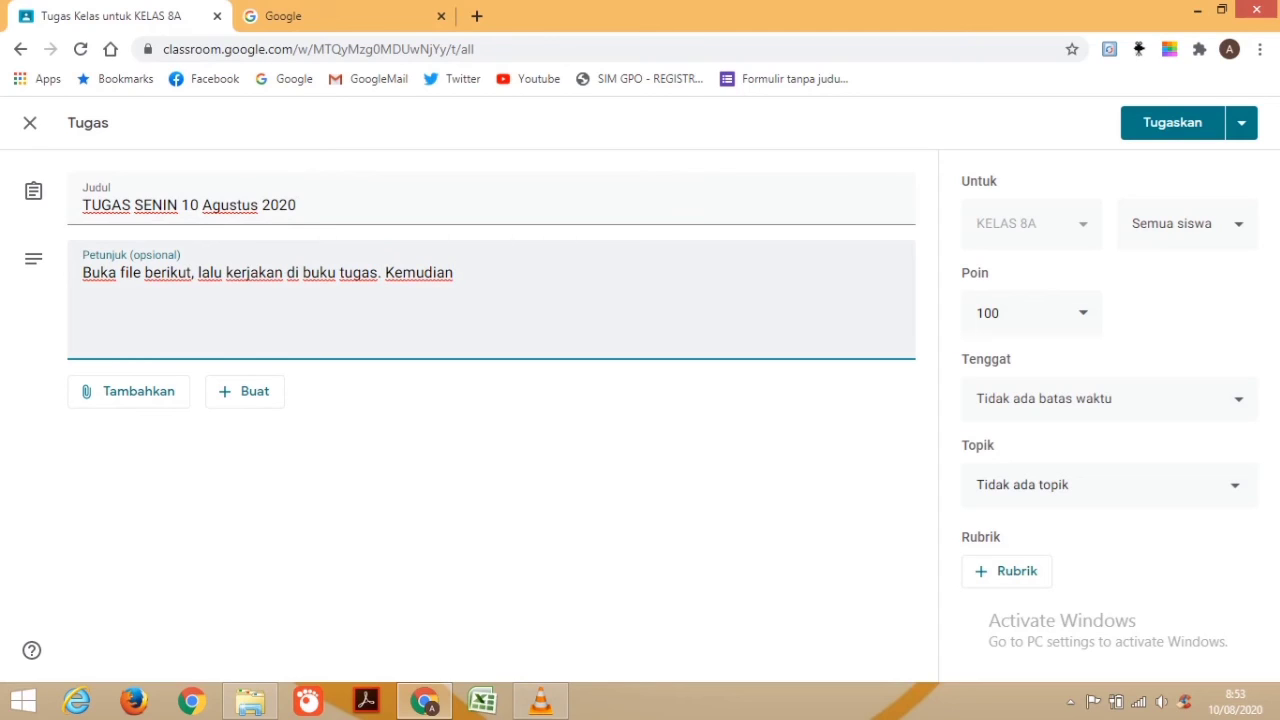
pyautogui.write(' upload ')
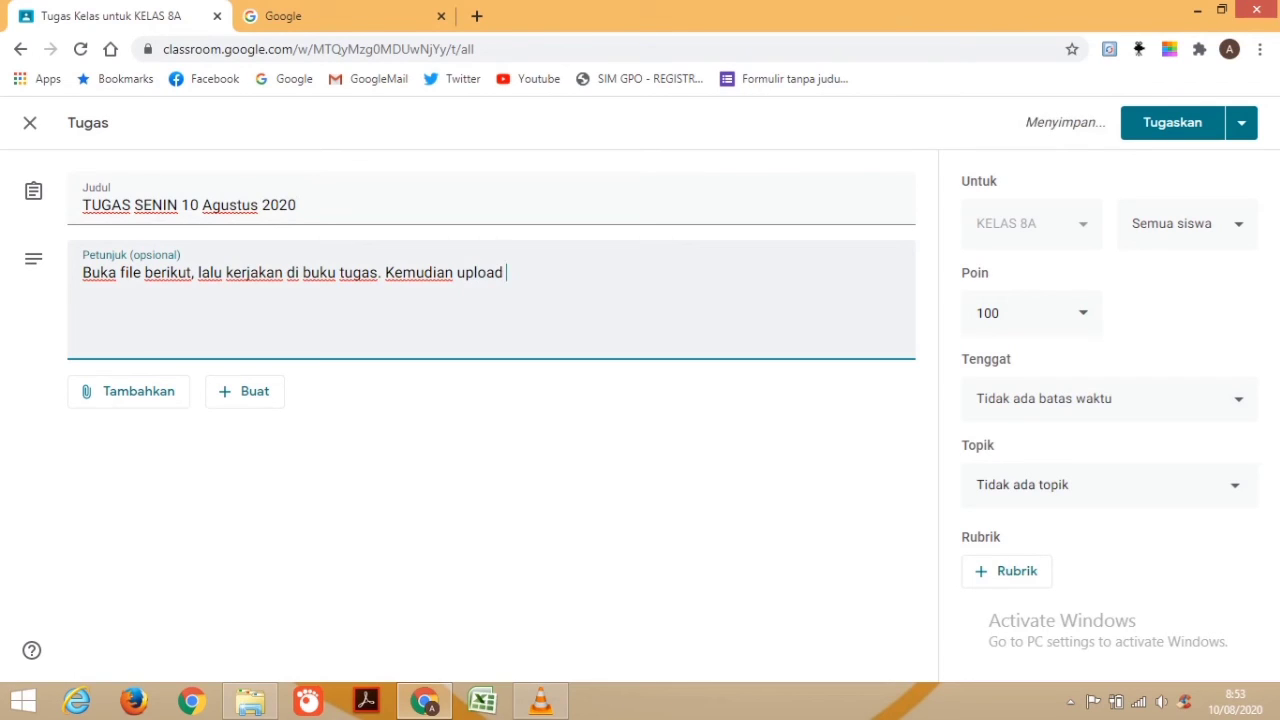
pyautogui.write('di')
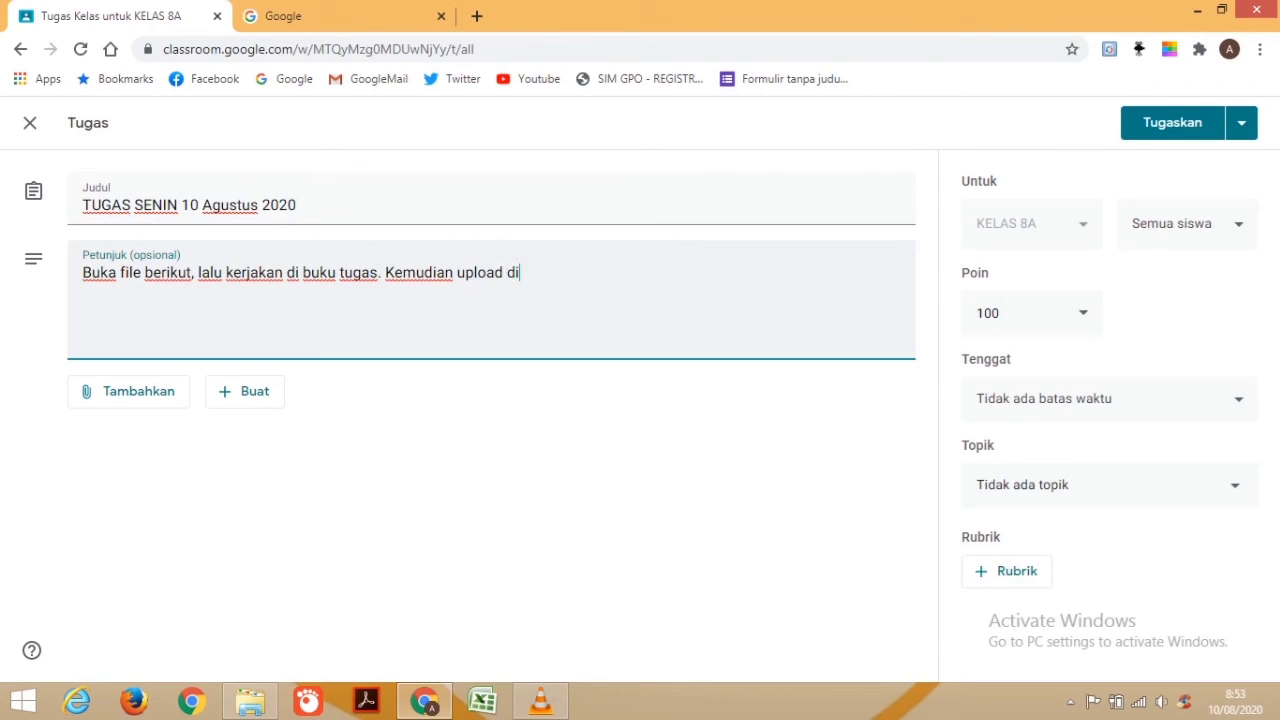
pyautogui.write(' kelas ini setelah ')
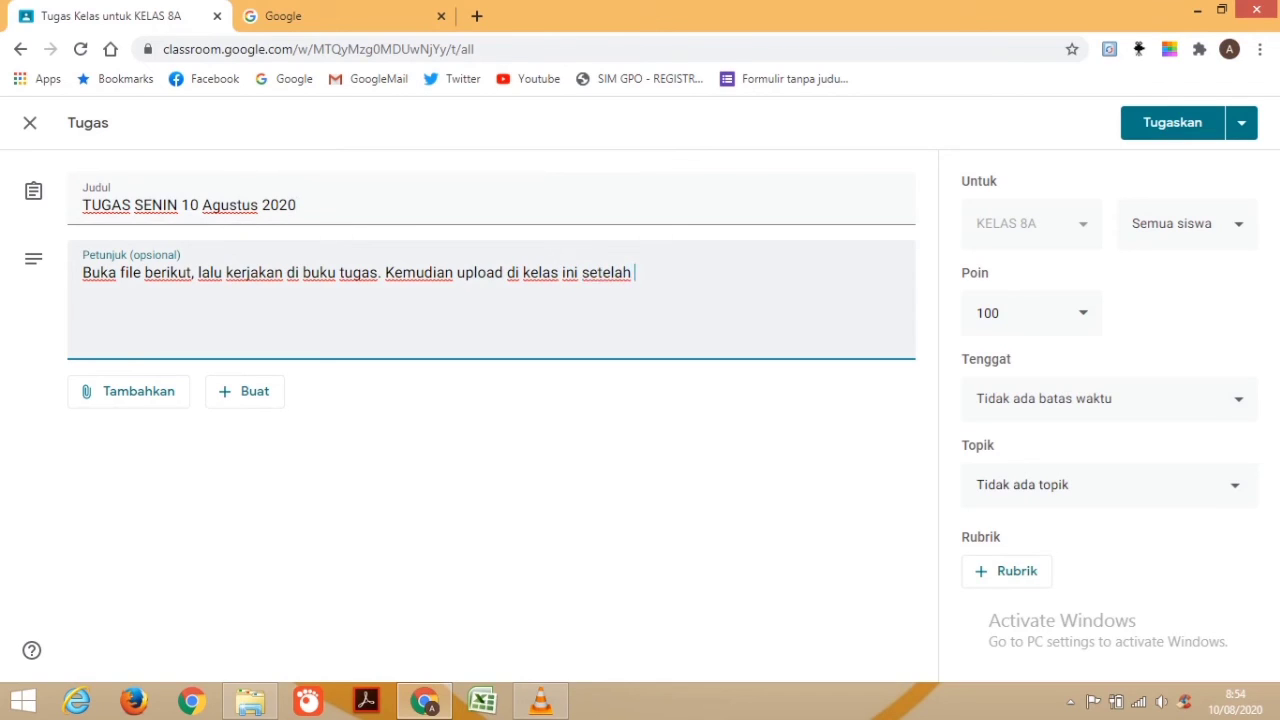
pyautogui.write('pekerjaaan kalian d')
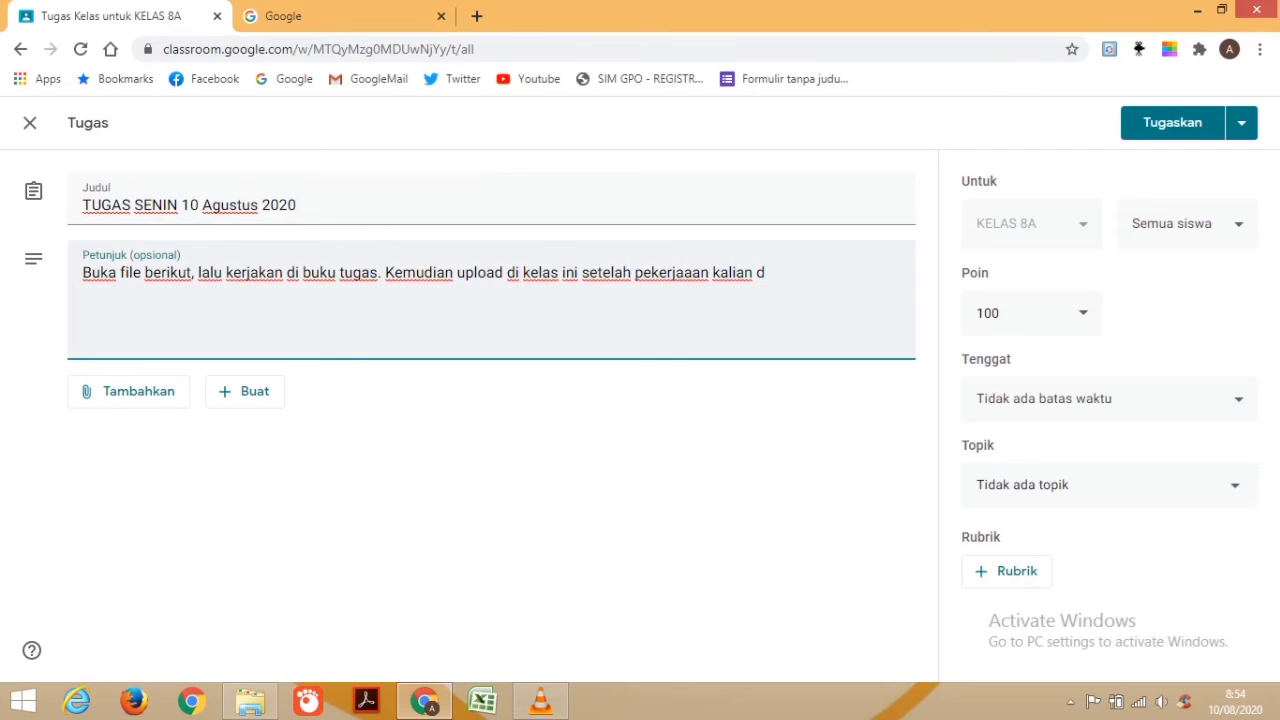
pyautogui.press('BackSpace')
pyautogui.write(', kalian foto')
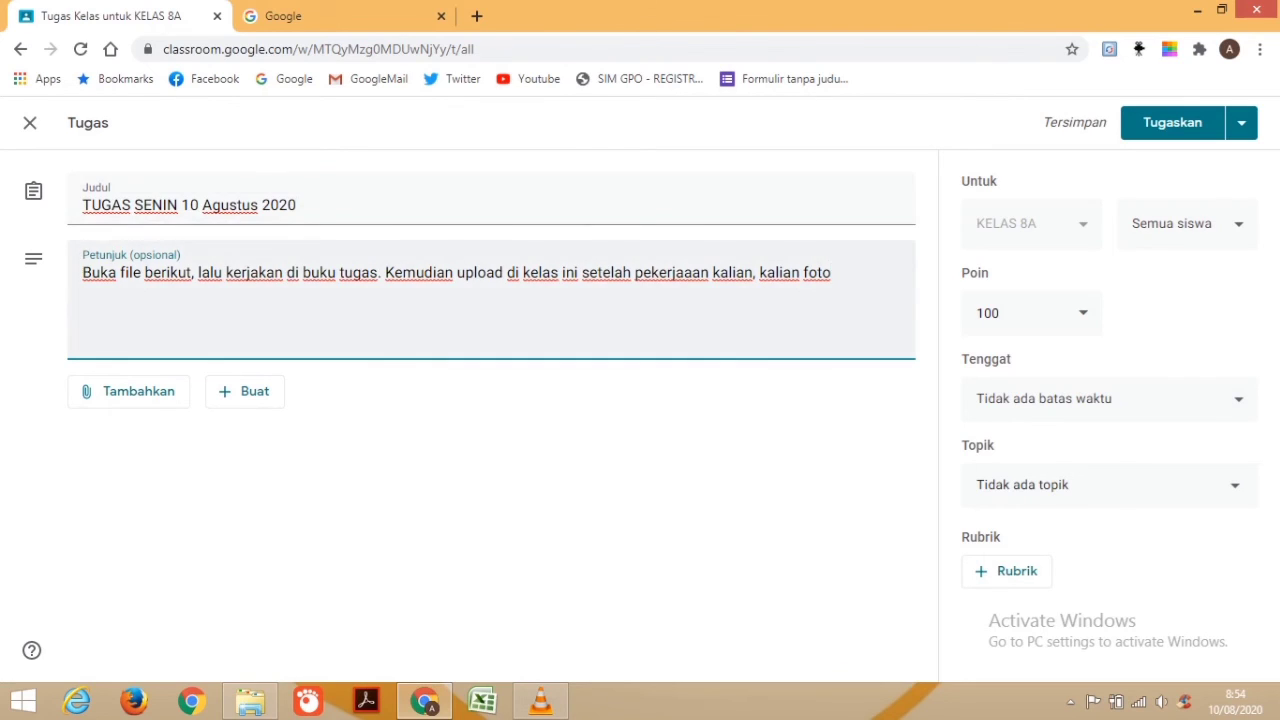
# - Attach the PDF "TUGAS POLA BILANGAN" from the computer's MATERI ONLINE folder to the assignment
pyautogui.click(128, 391)
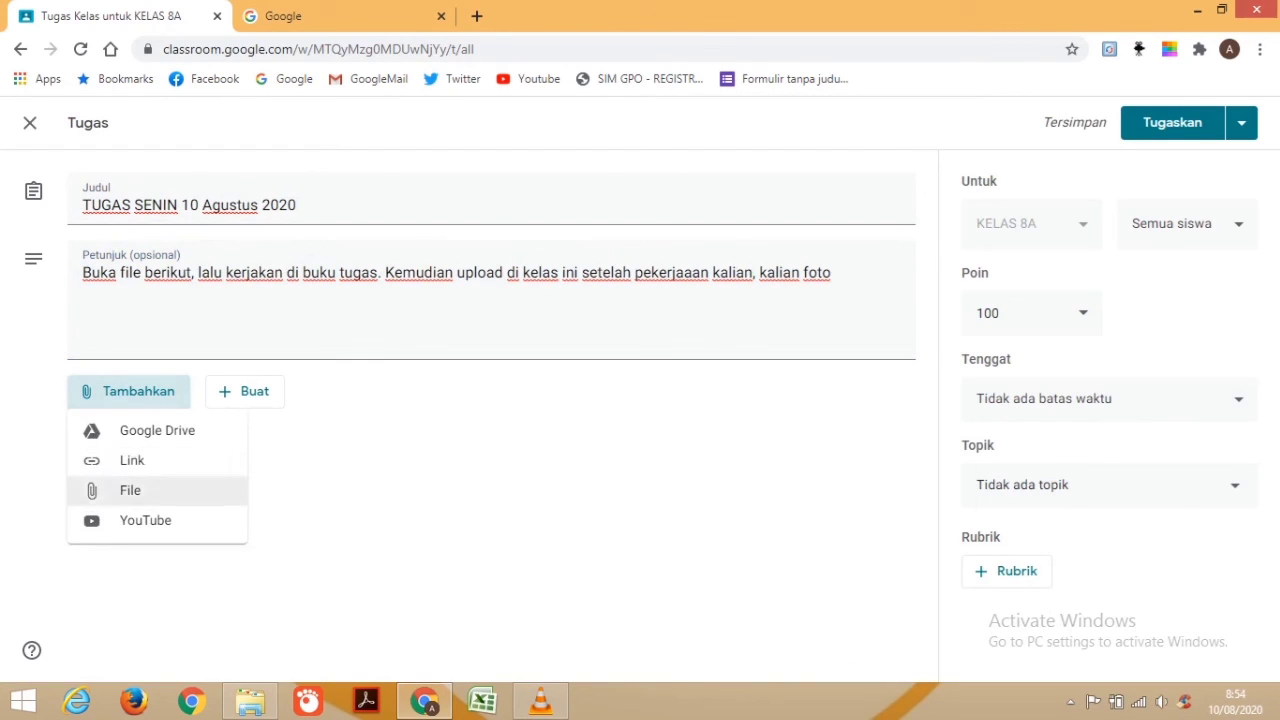
pyautogui.click(125, 490)
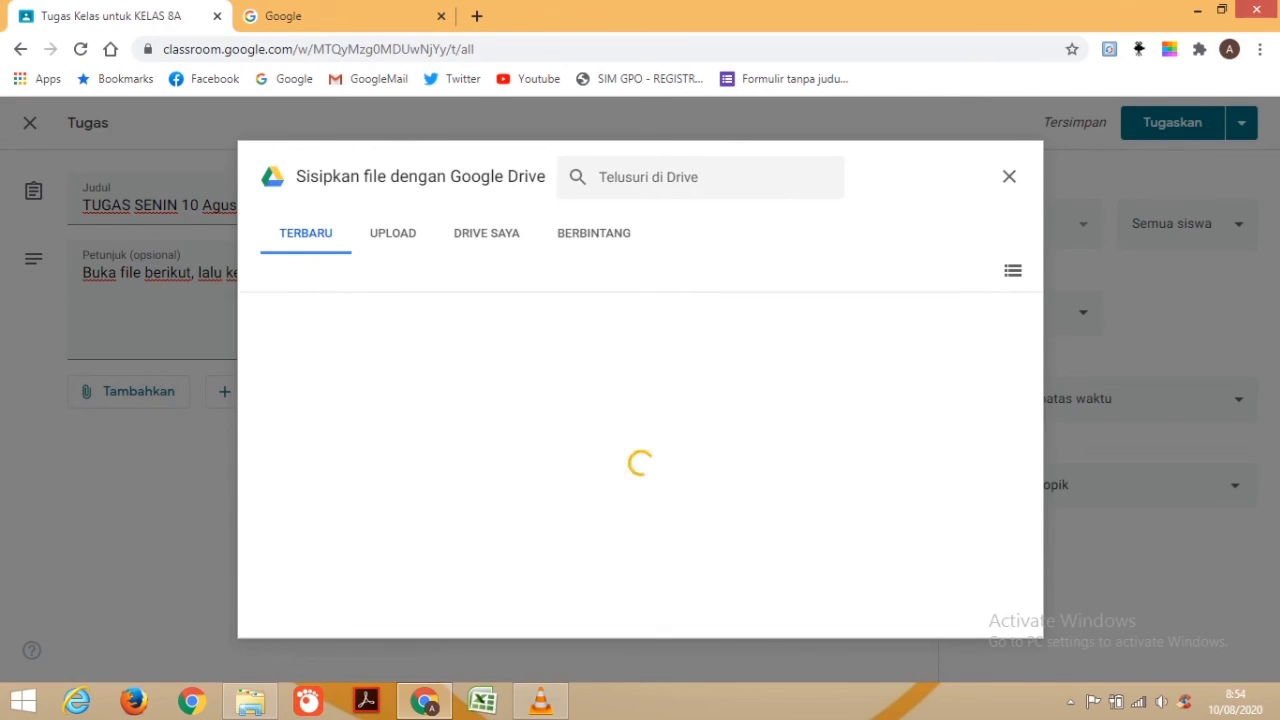
pyautogui.click(393, 233)
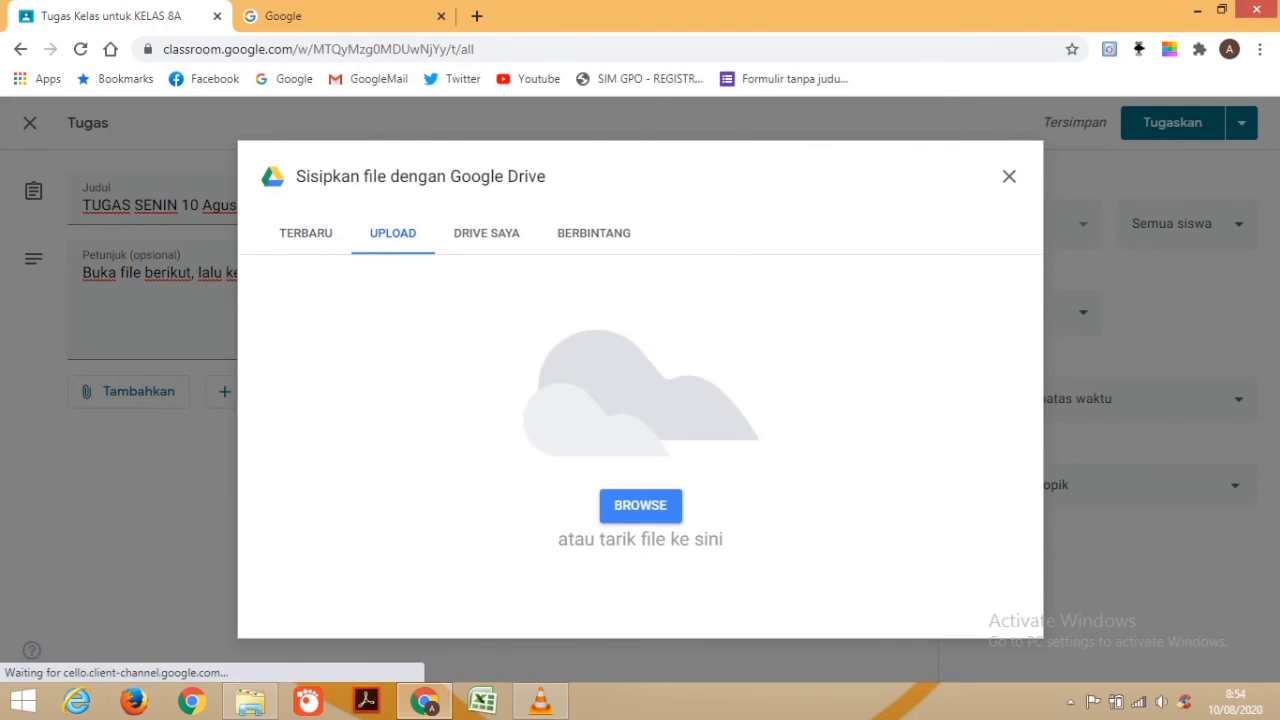
pyautogui.click(640, 505)
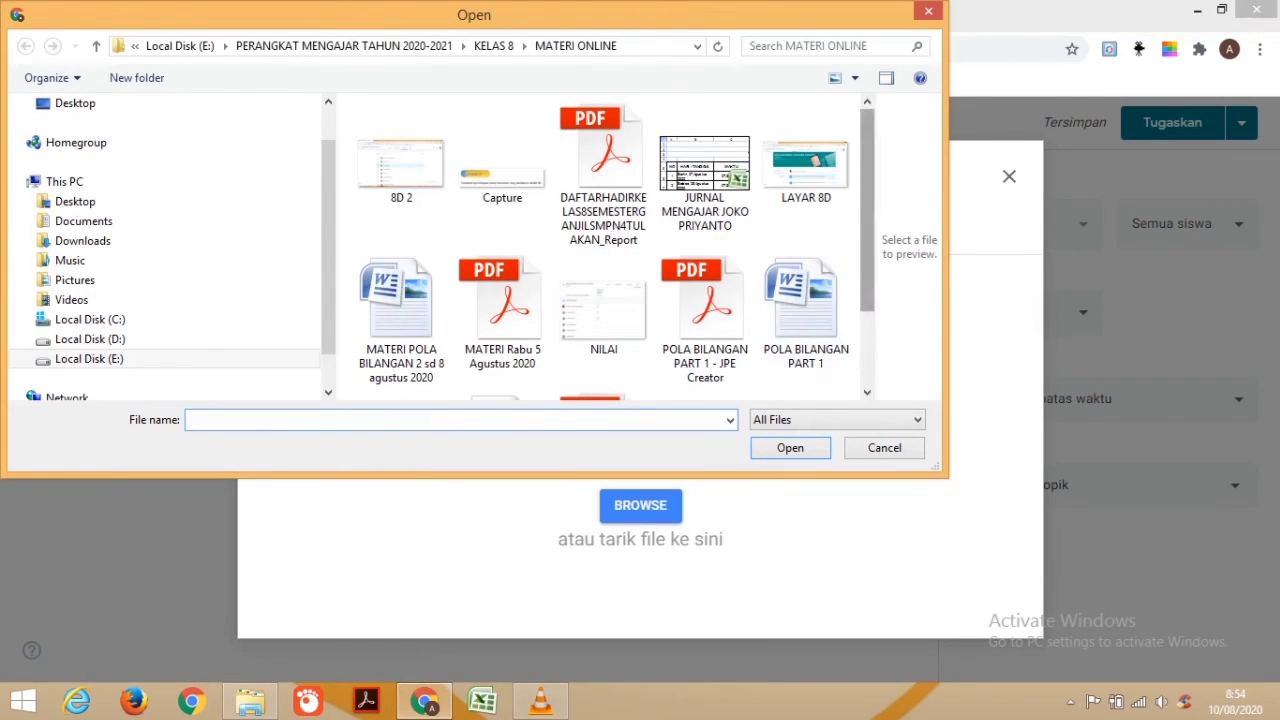
pyautogui.scroll(-3, 617, 247)
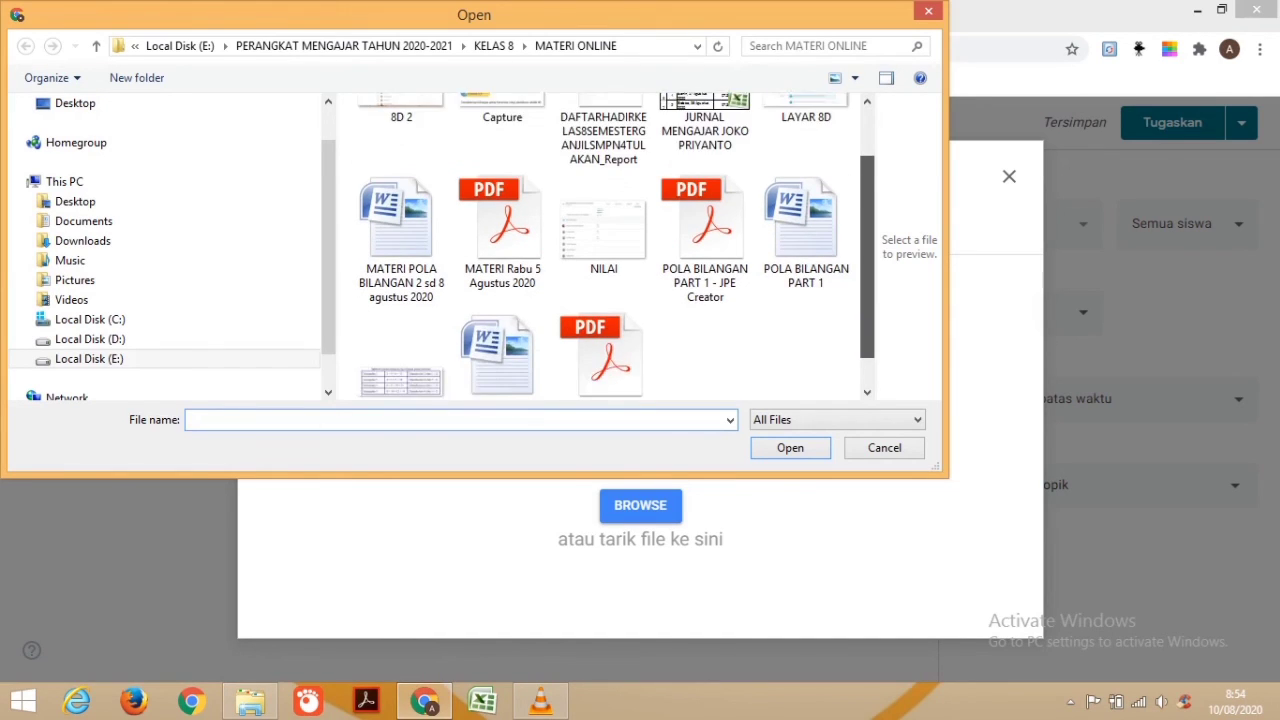
pyautogui.scroll(1, 617, 247)
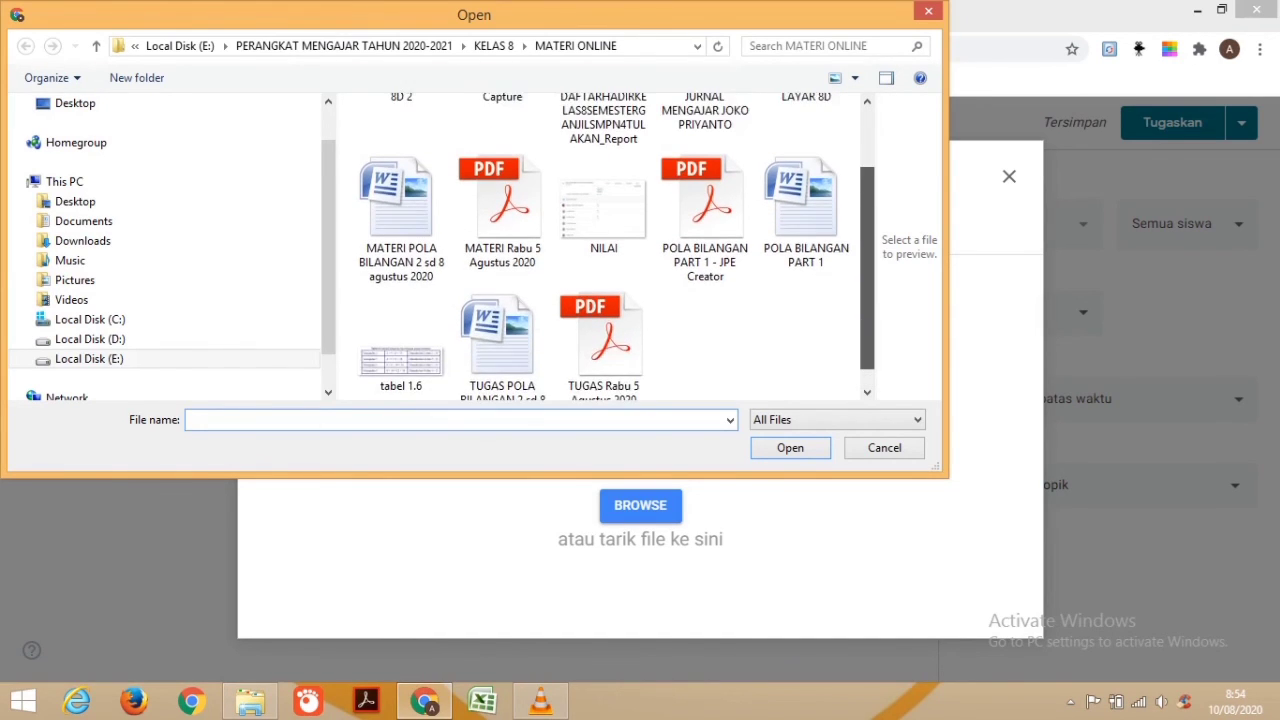
pyautogui.scroll(-1, 617, 247)
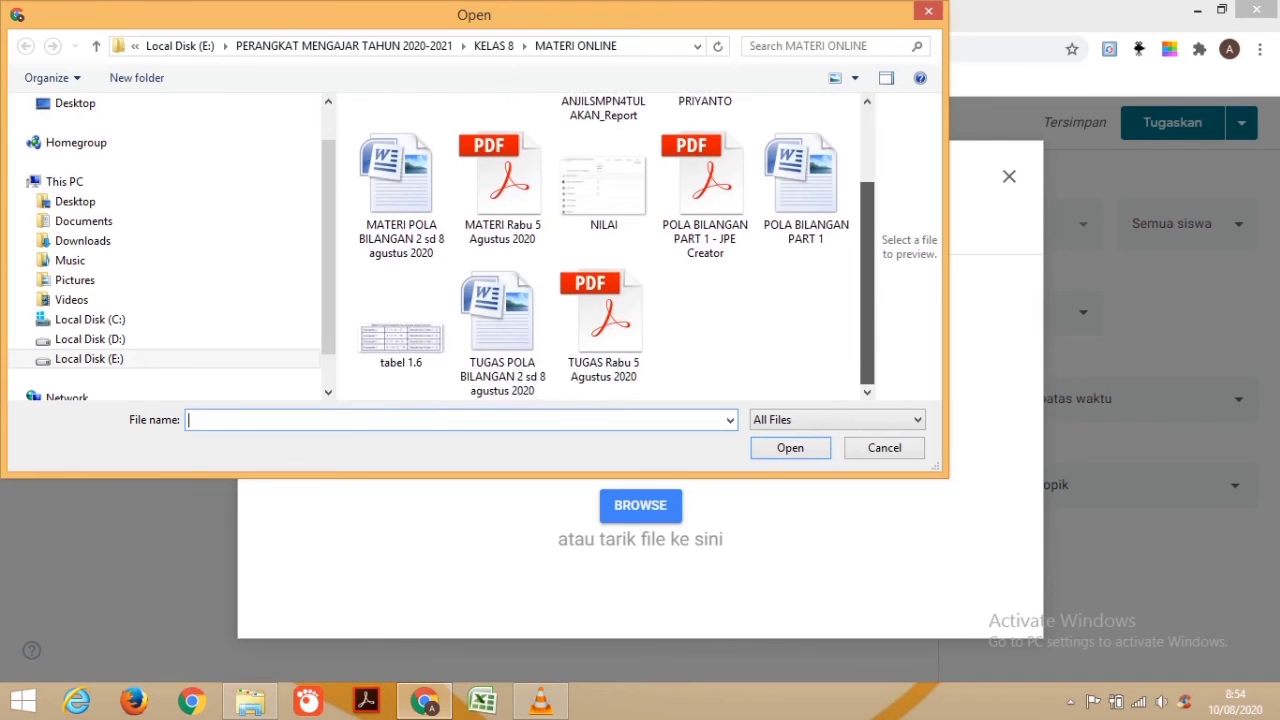
pyautogui.scroll(2, 617, 247)
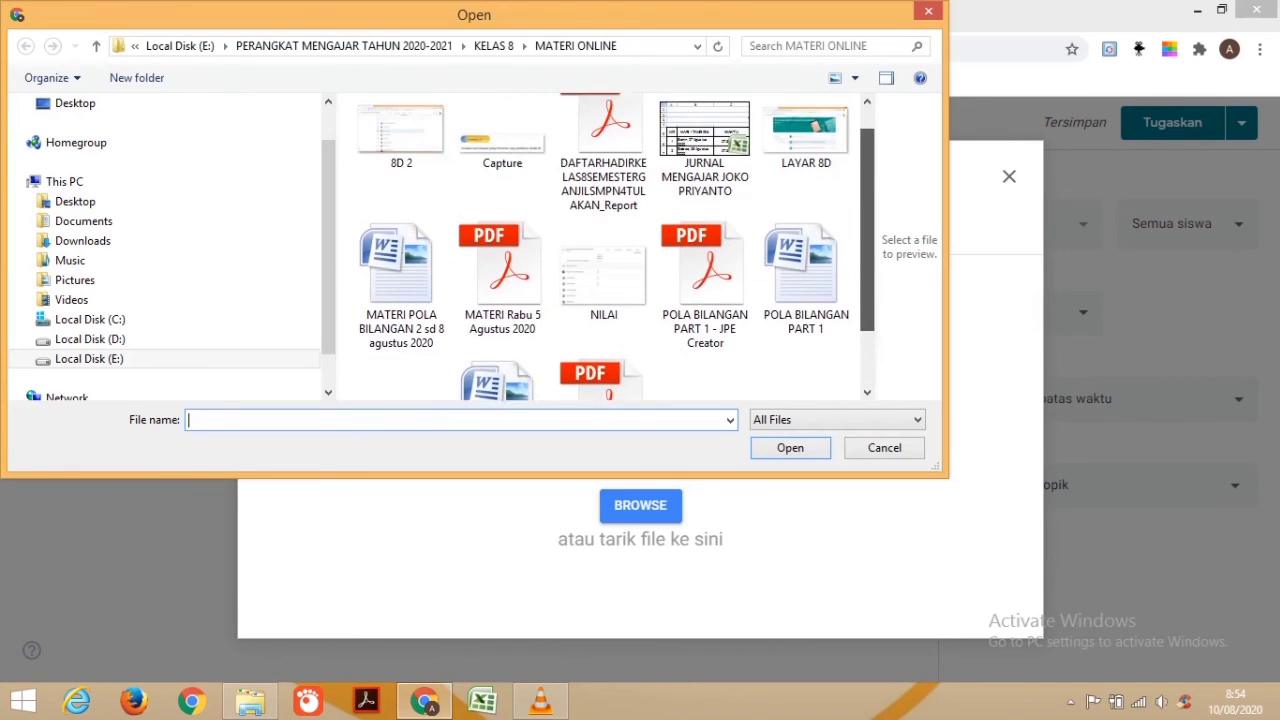
pyautogui.scroll(-2, 617, 247)
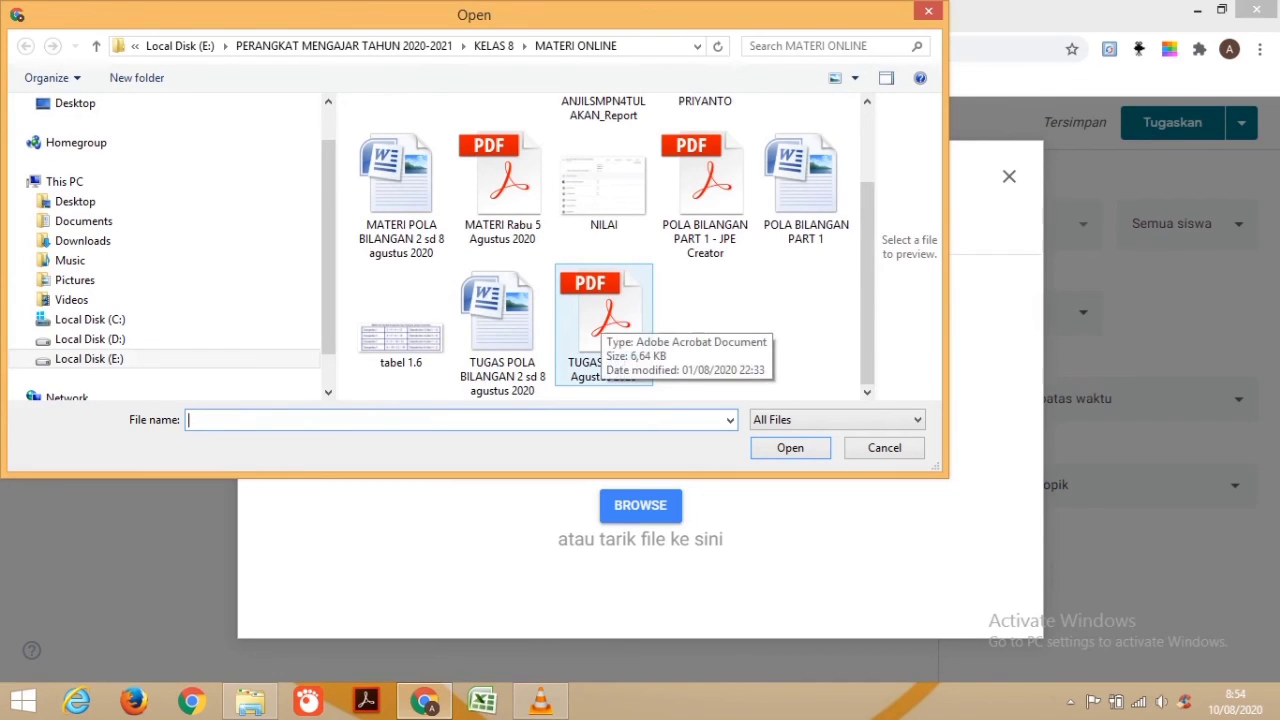
pyautogui.click(603, 320)
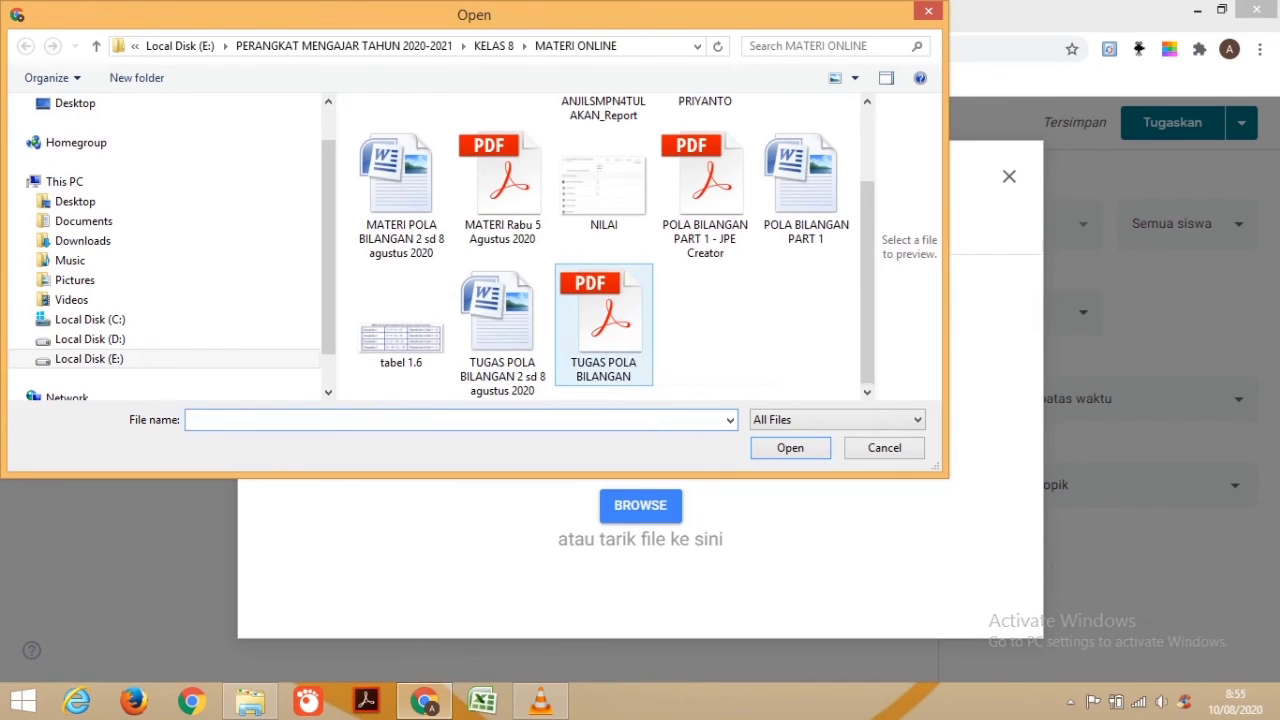
pyautogui.click(603, 320)
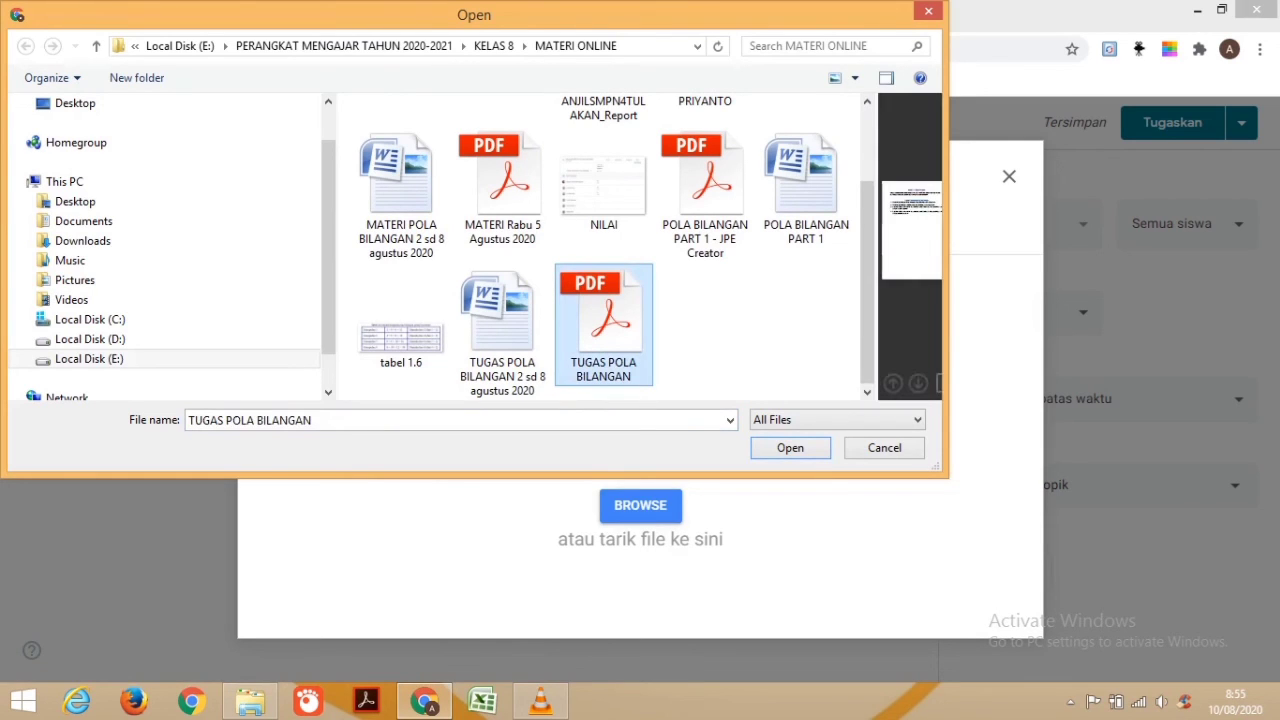
pyautogui.click(790, 447)
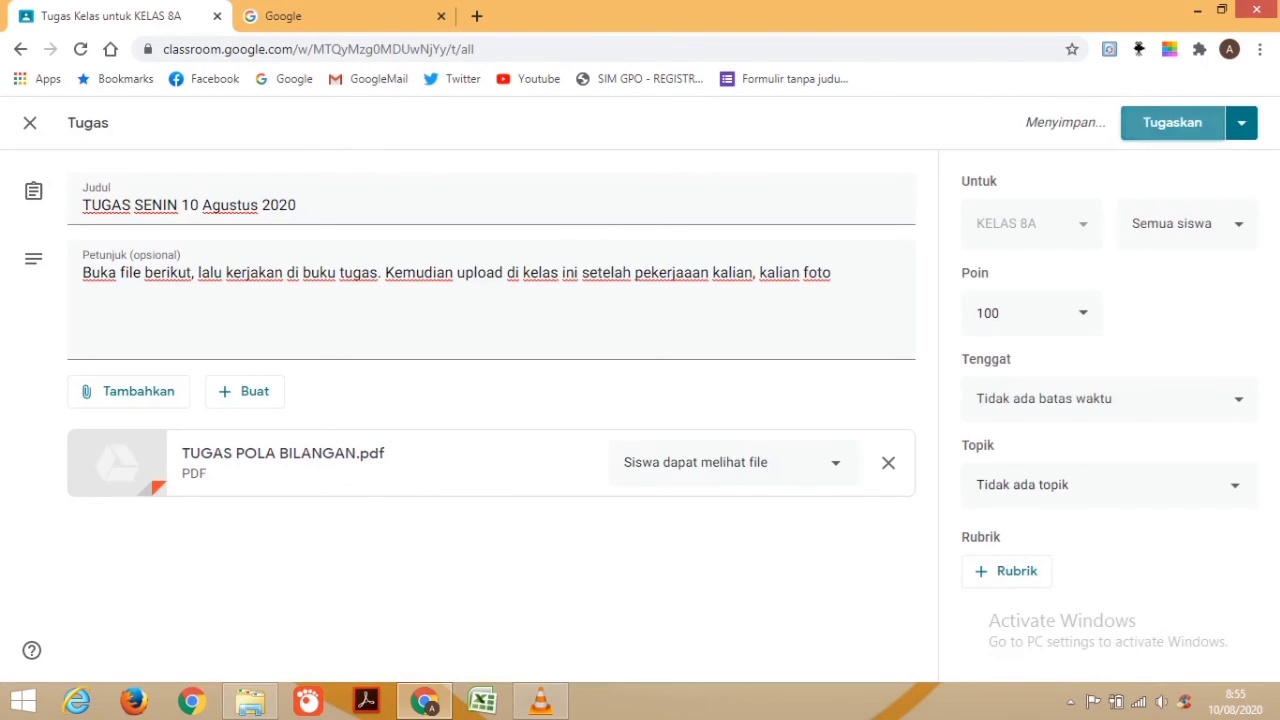
# - Assign the task to all students of KELAS 8A and dismiss the hint about file sharing settings
pyautogui.click(1172, 122)
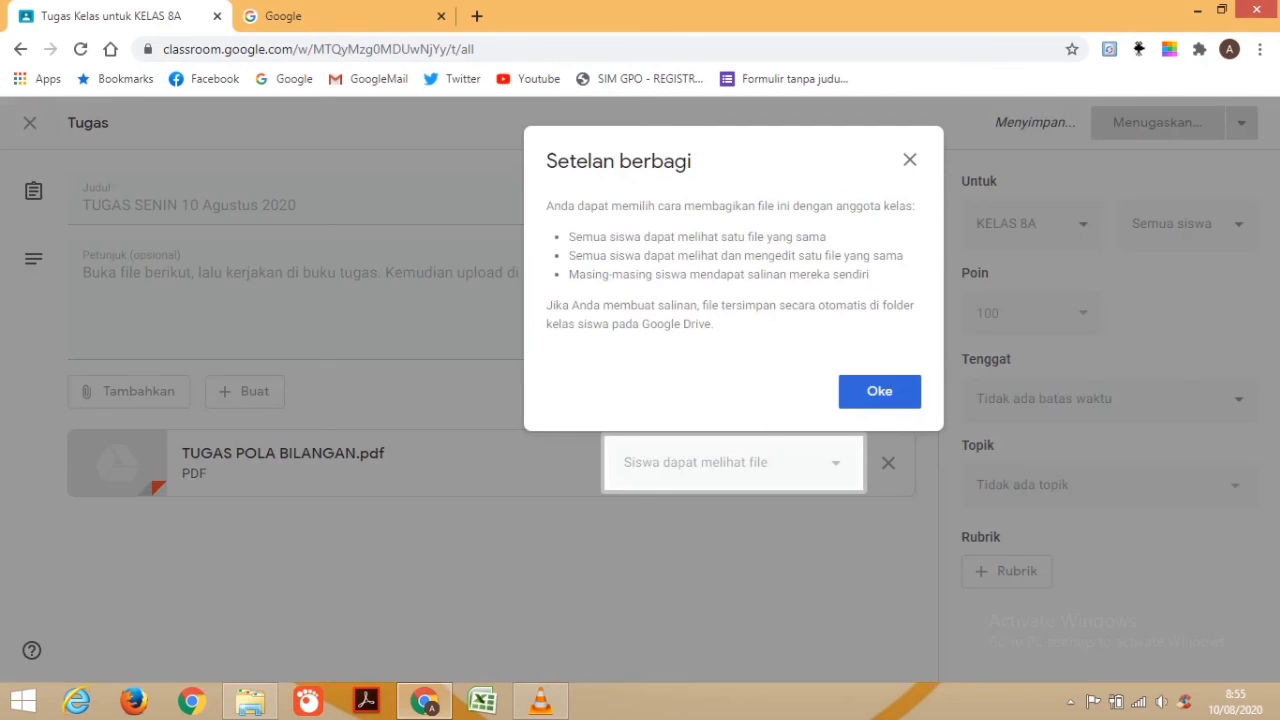
pyautogui.press('Return')
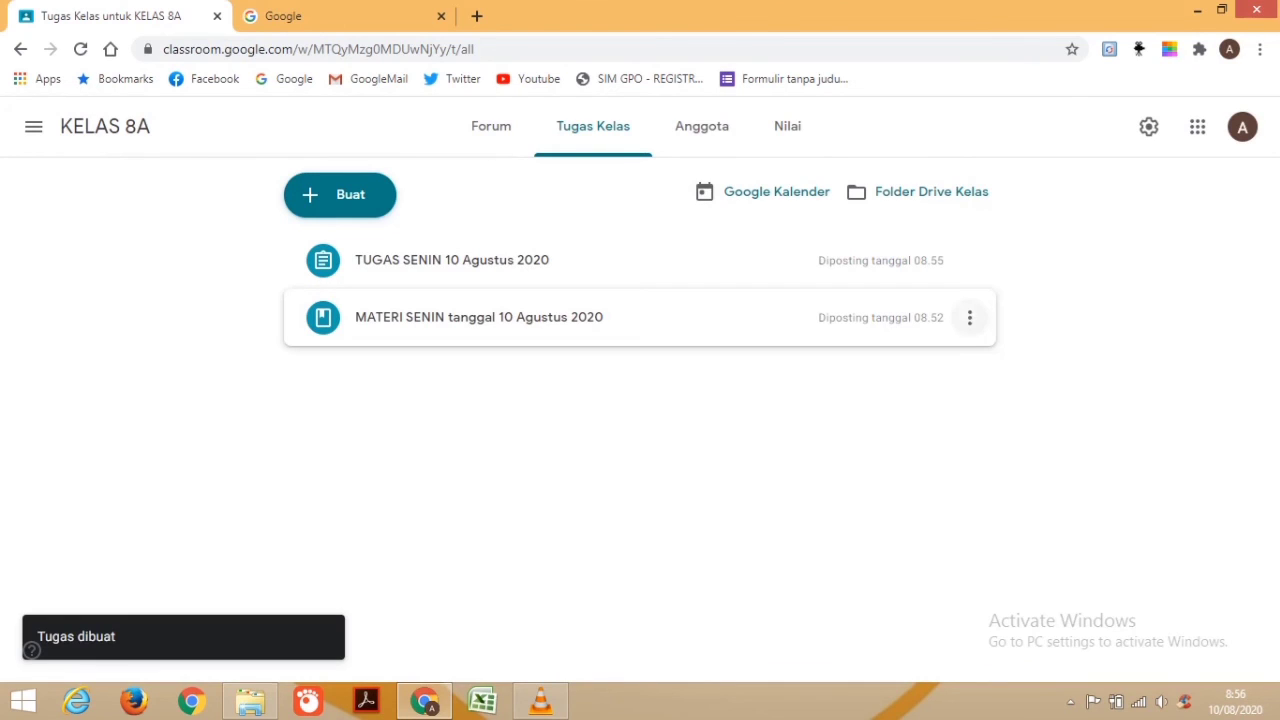
# - Edit the assignment "TUGAS SENIN 10 Agustus 2020" to set its due date to 17 Agu 2020 at 23.59, and save it
pyautogui.click(969, 317)
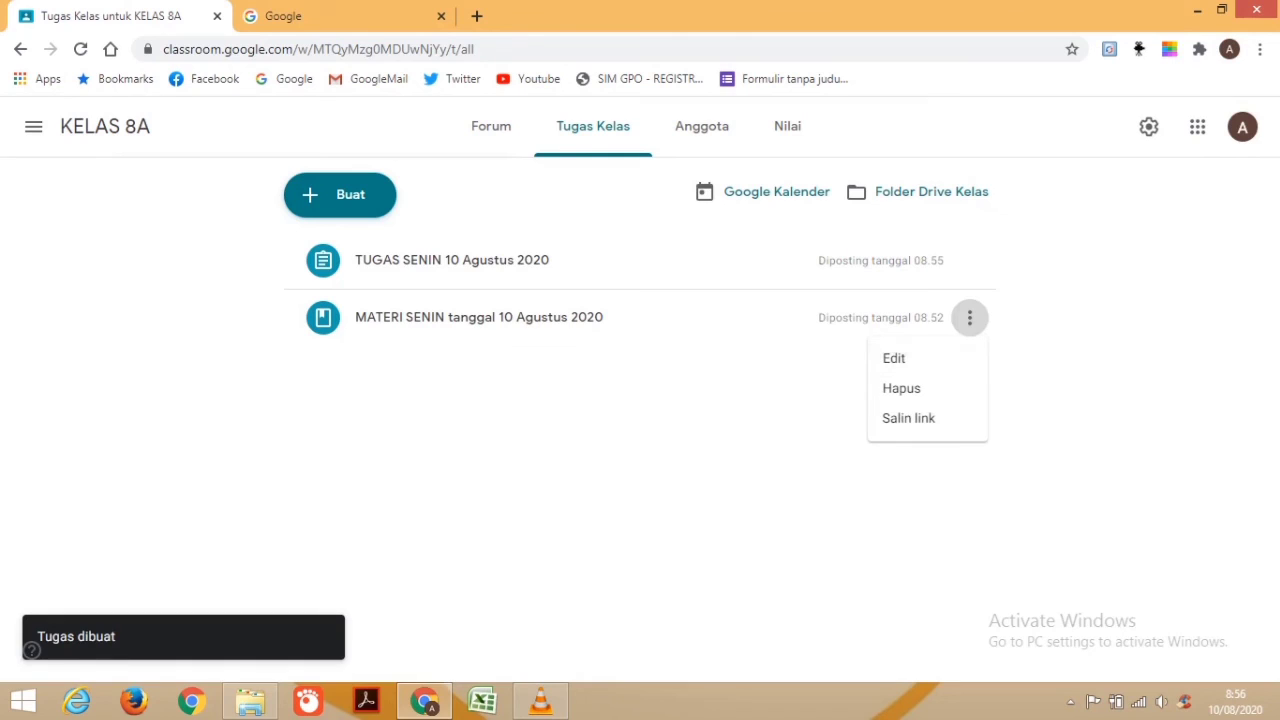
pyautogui.press('Escape')
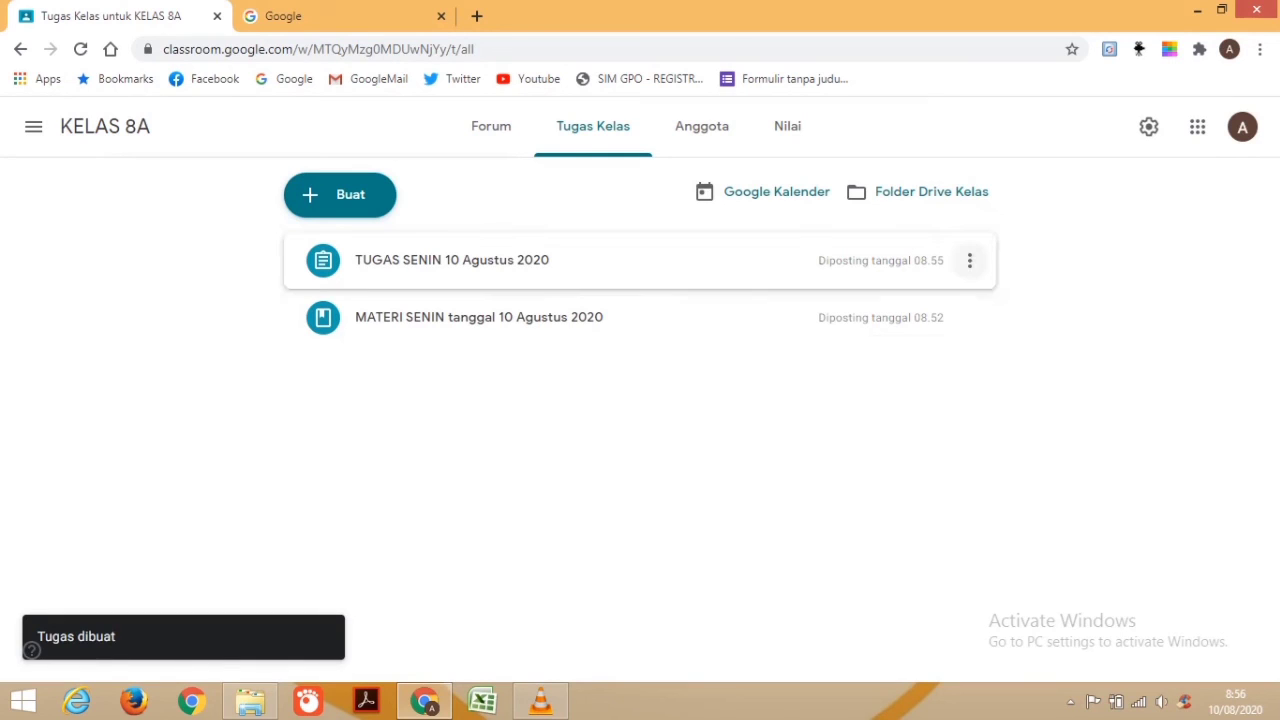
pyautogui.click(969, 260)
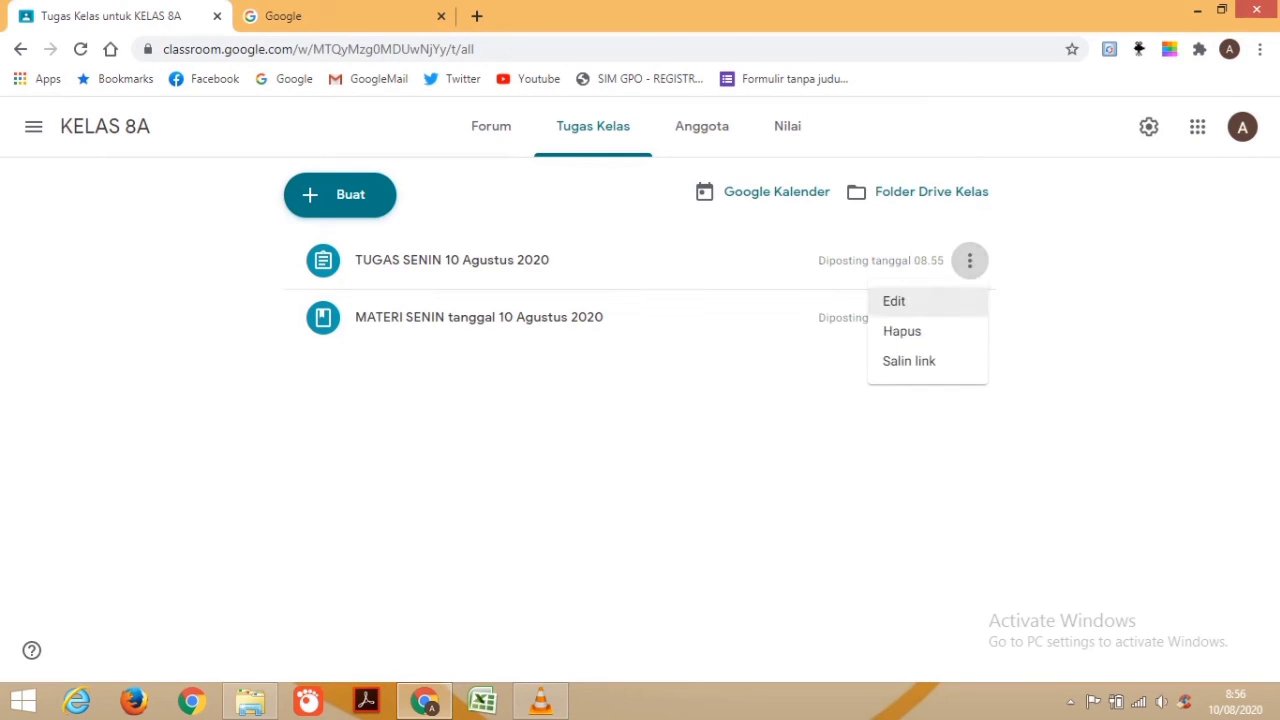
pyautogui.press('Return')
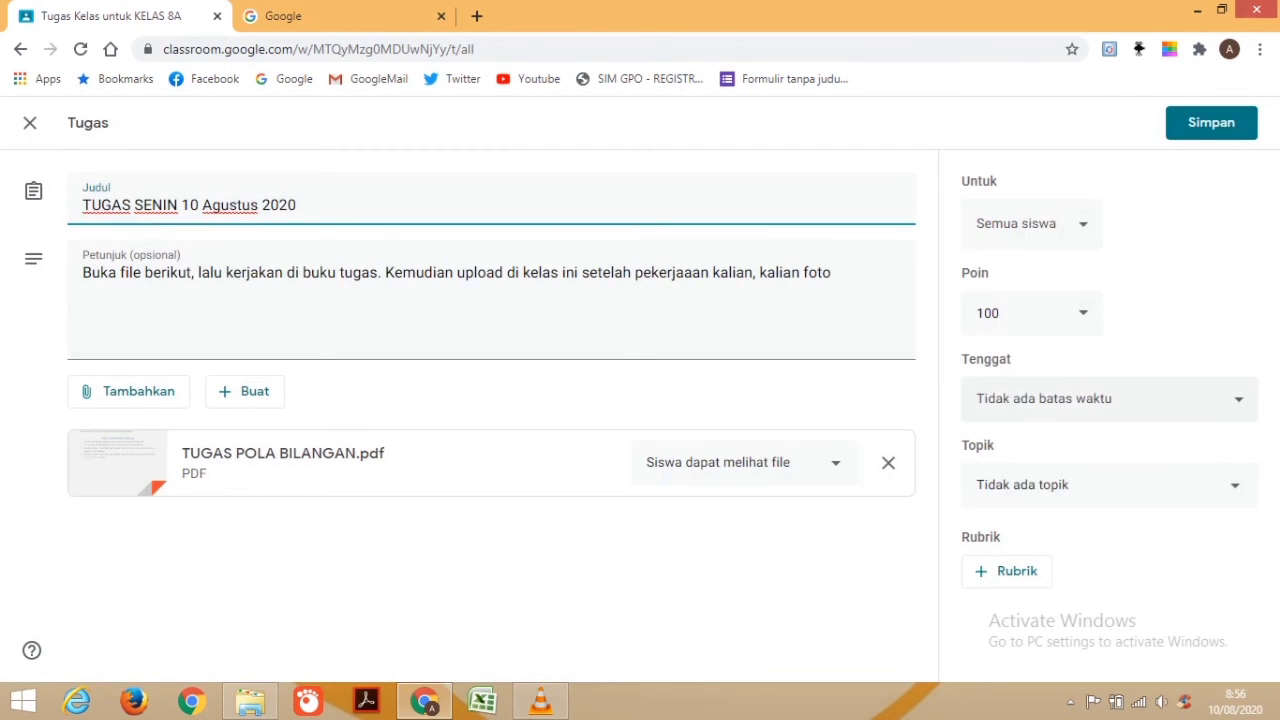
pyautogui.click(1100, 398)
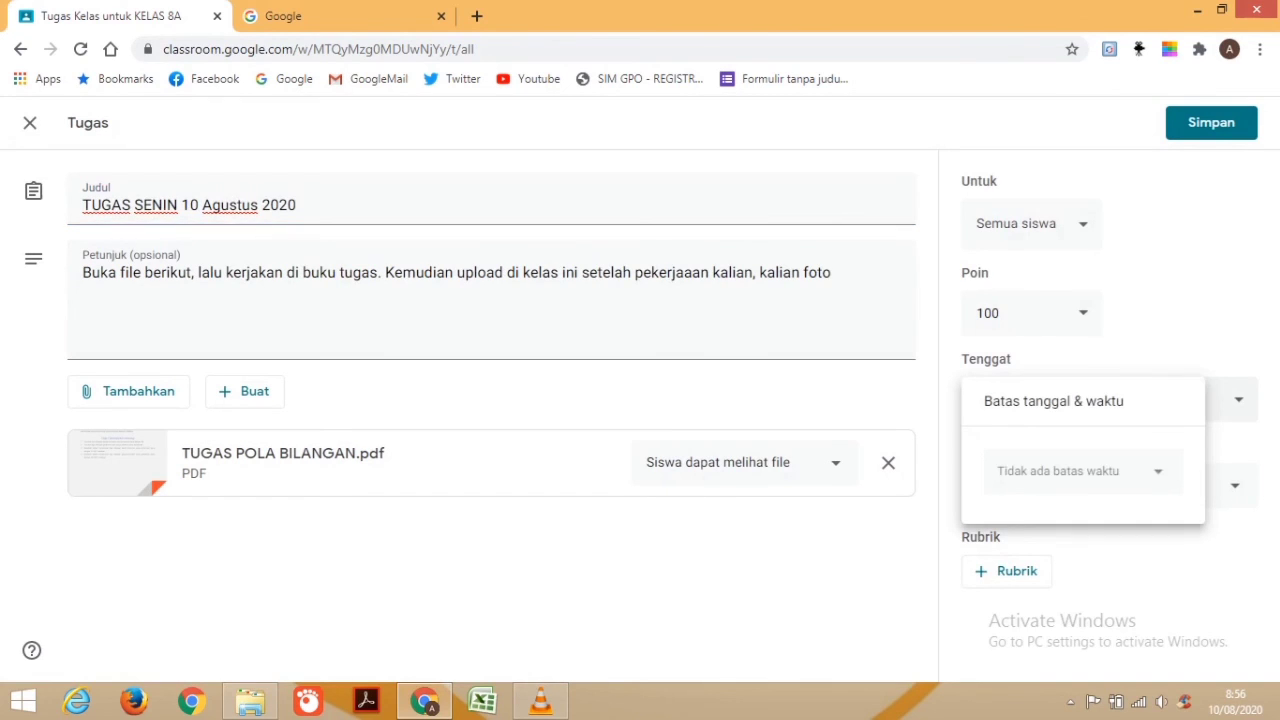
pyautogui.click(1080, 470)
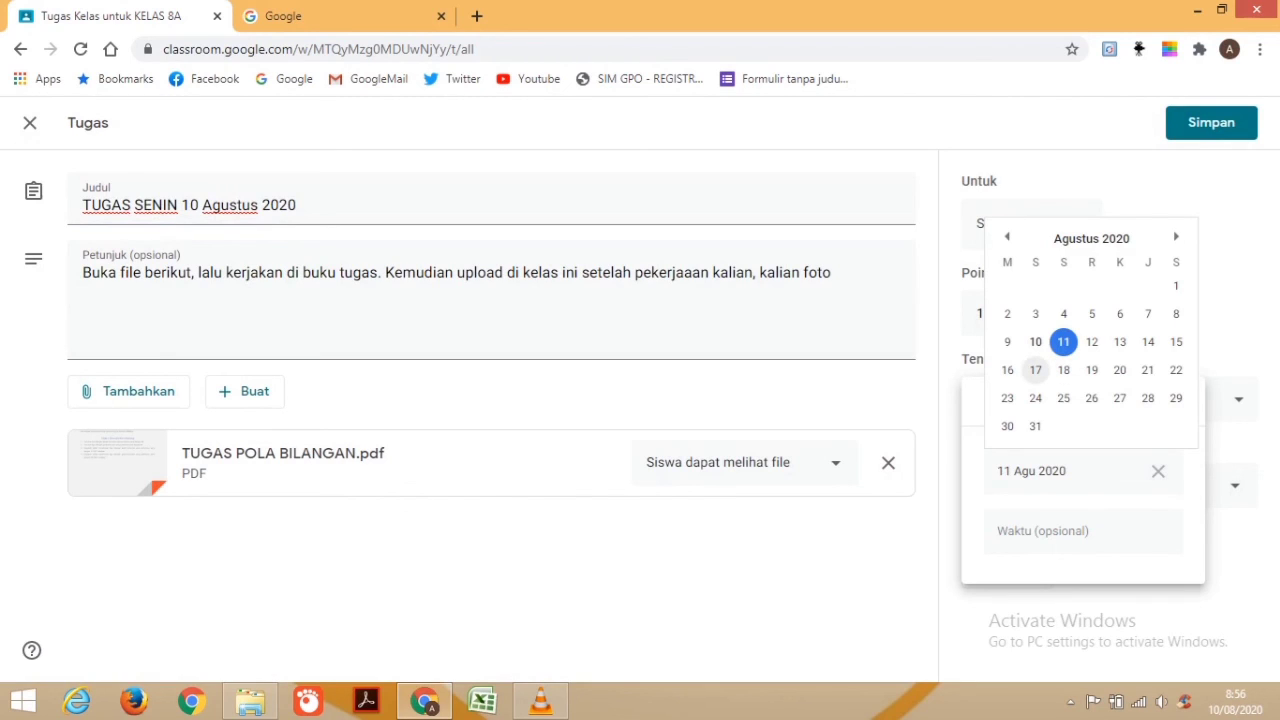
pyautogui.click(1035, 370)
pyautogui.click(1060, 530)
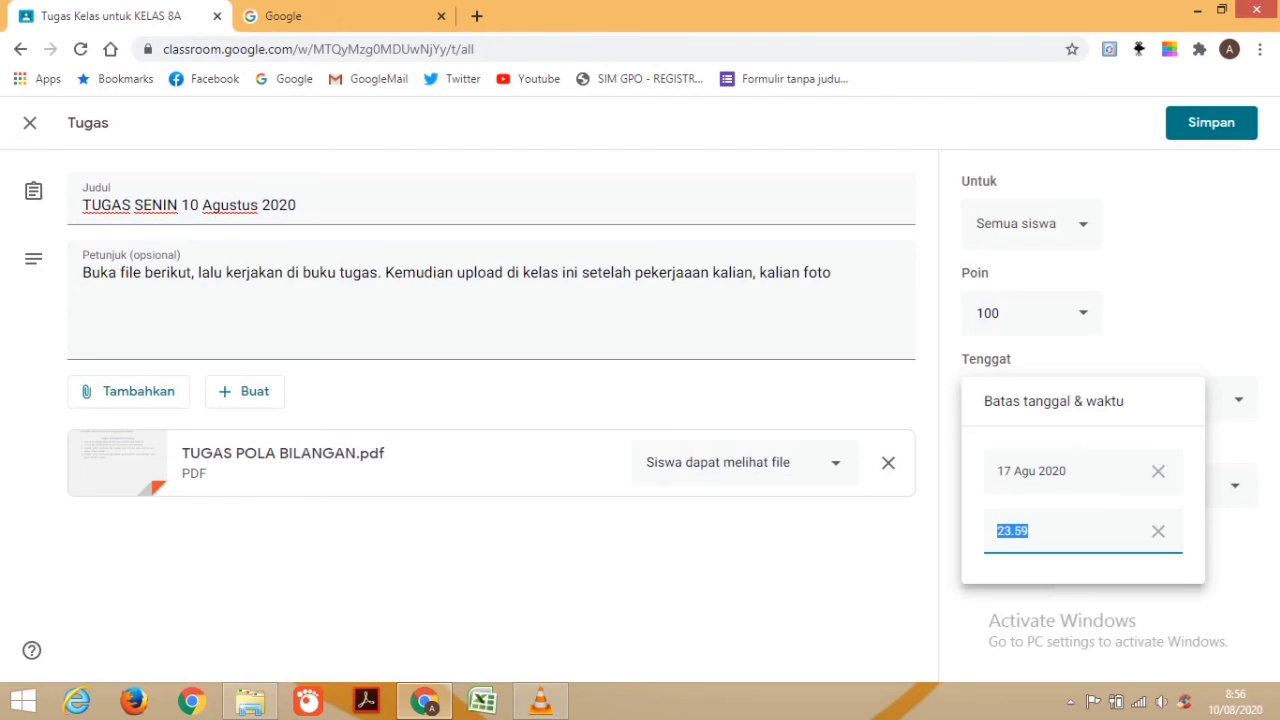
pyautogui.click(1211, 122)
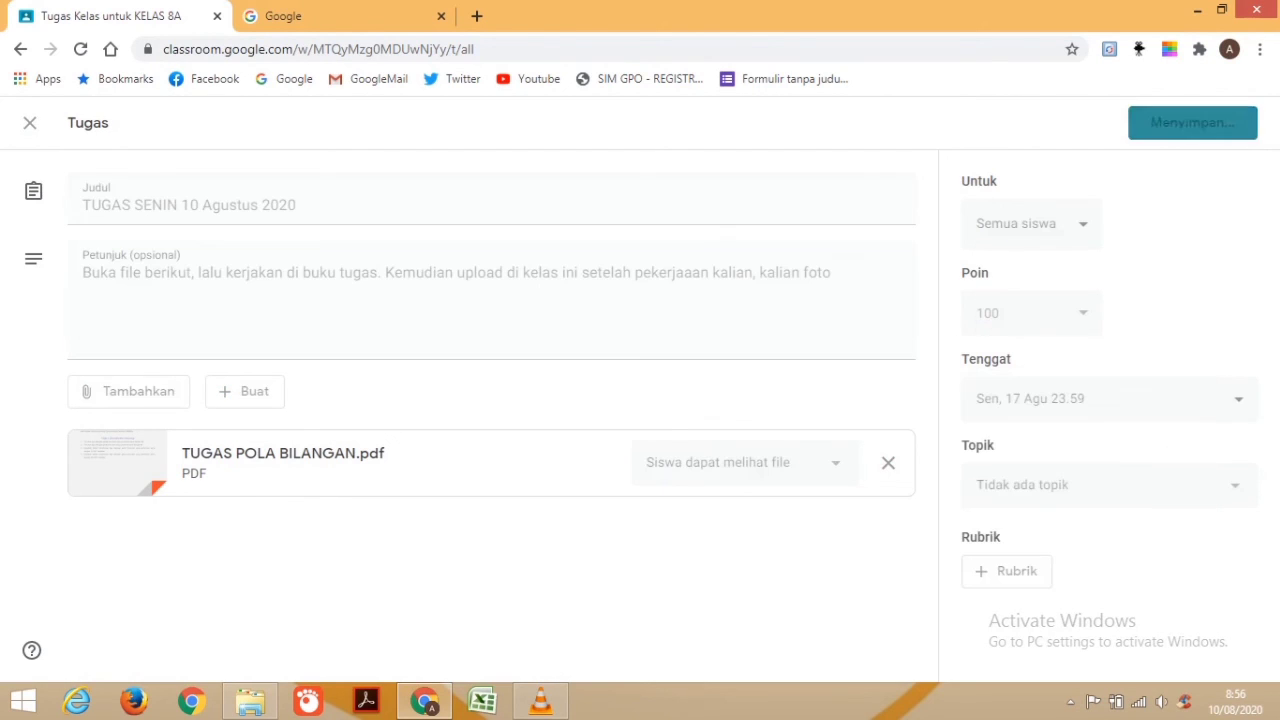